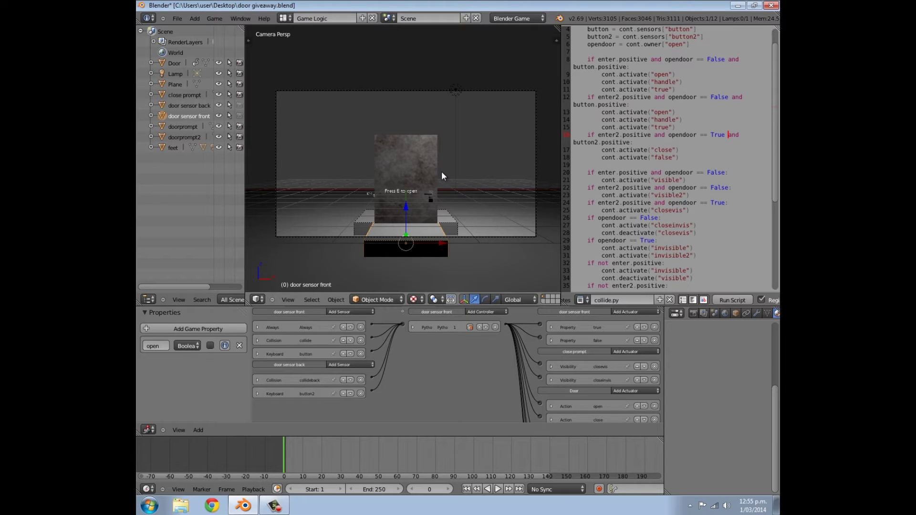
Run the game from the camera view, walk up to the front of the door and open it
middle_drag(462, 208, 394, 216)
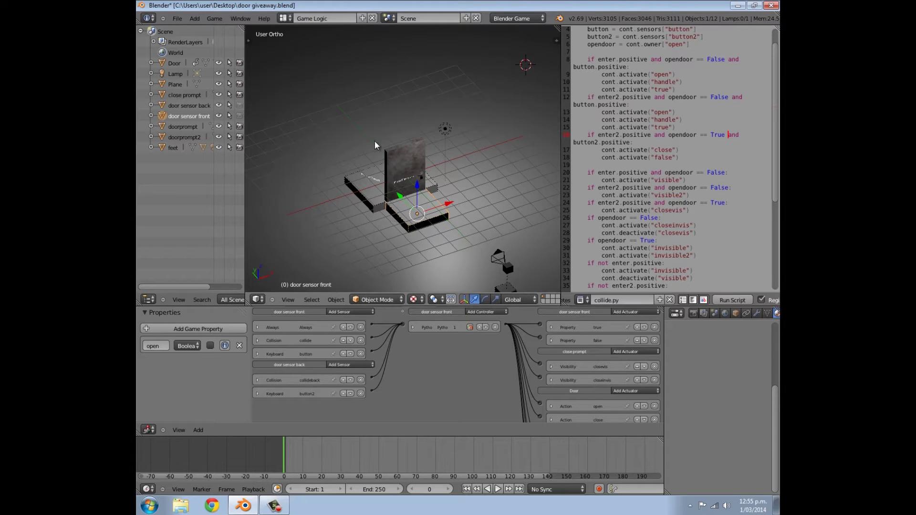
key(KP_0)
key(p)
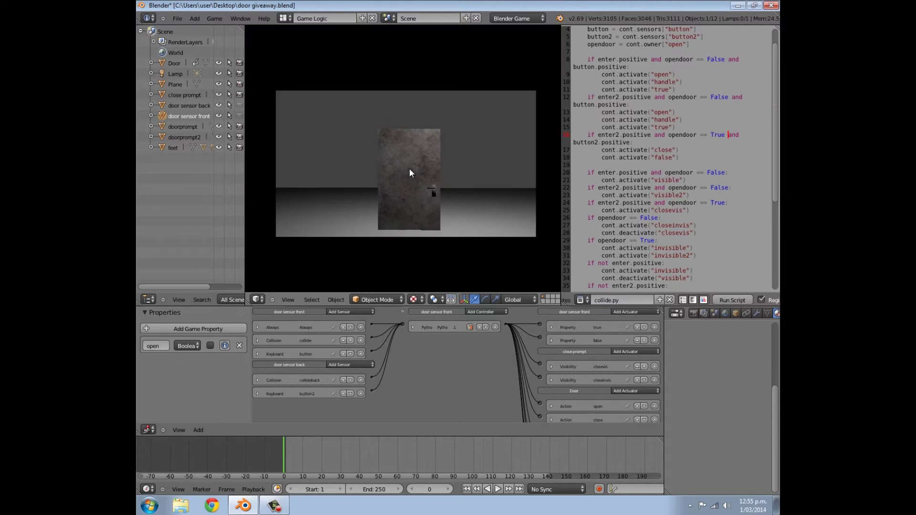
key(w)
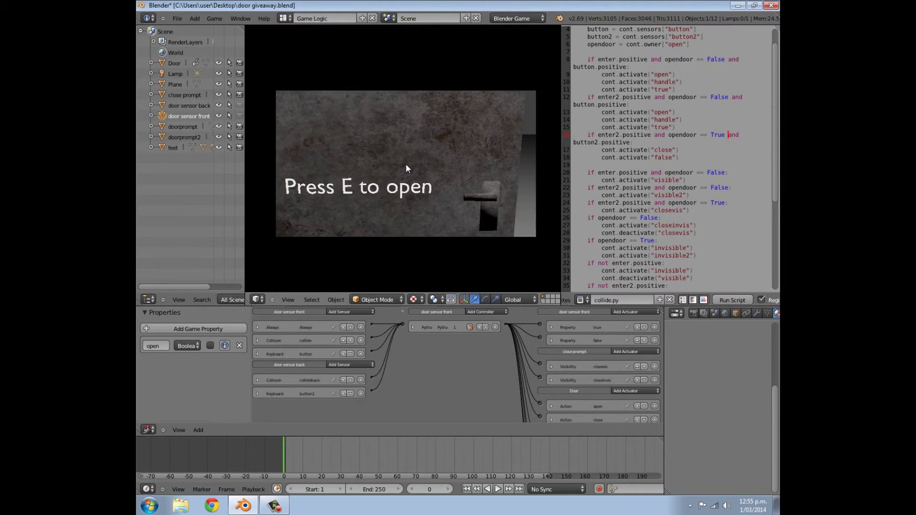
key(e)
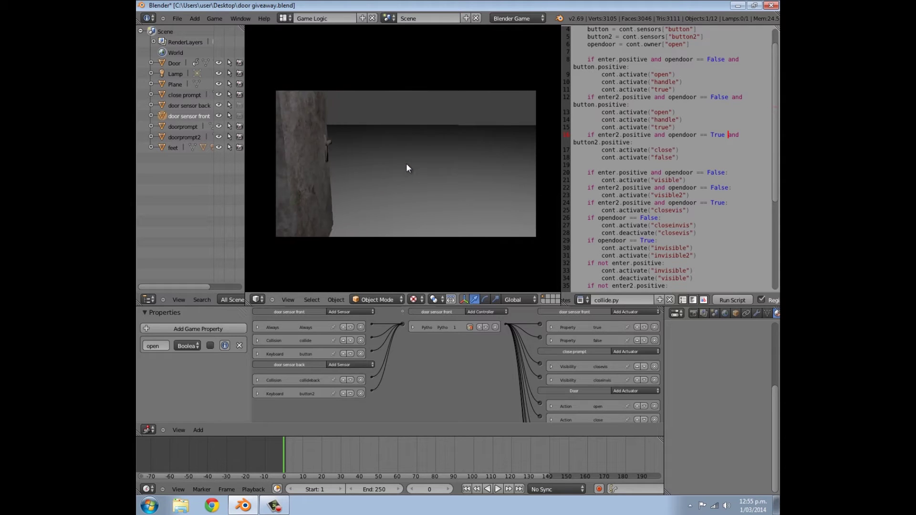
In the running game, walk through the doorway, approach the open door and close it
key(w)
key(a)
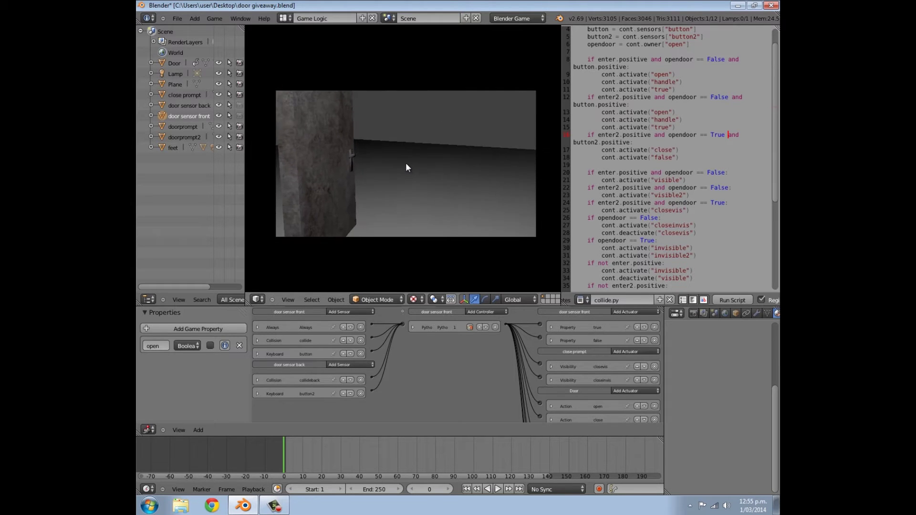
key(a)
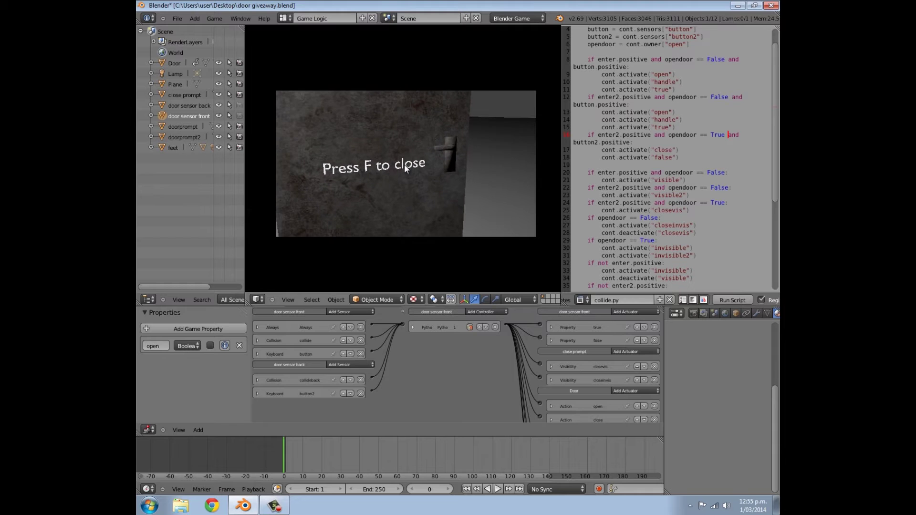
key(f)
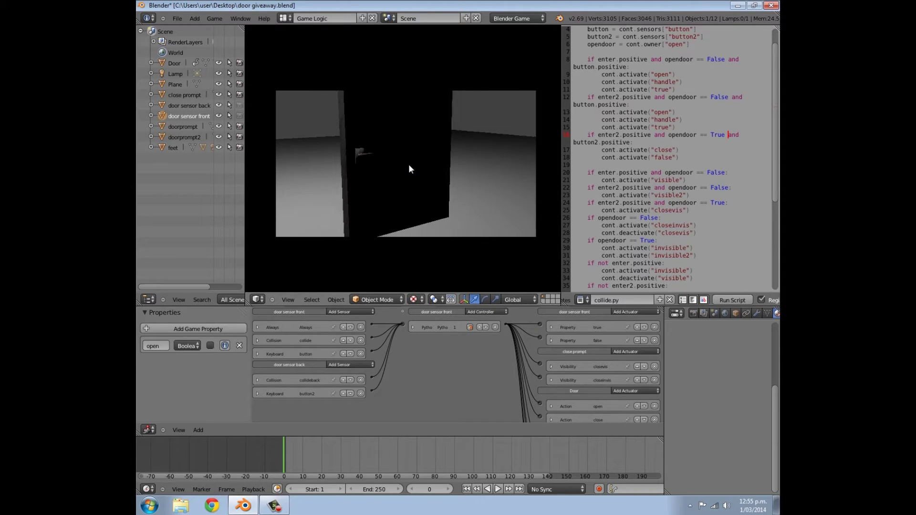
Walk up to the closed door from its other side, open it again and end the game
key(w)
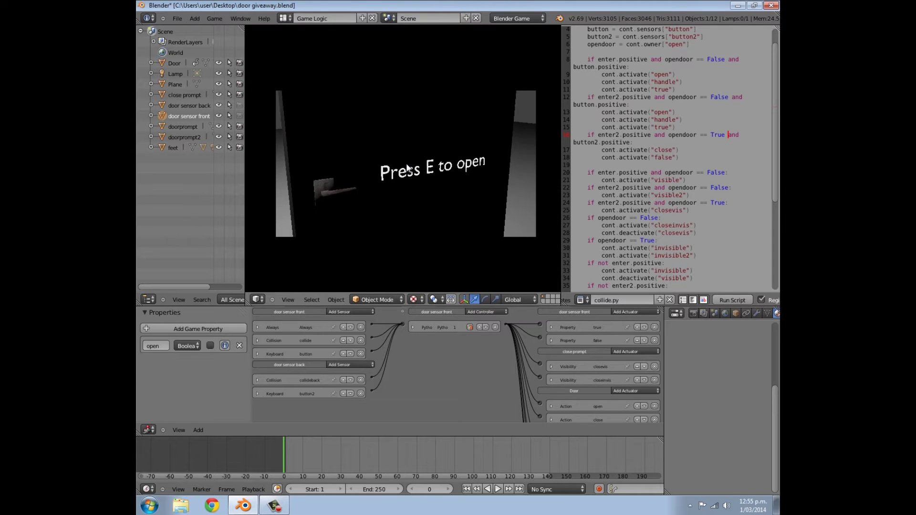
key(e)
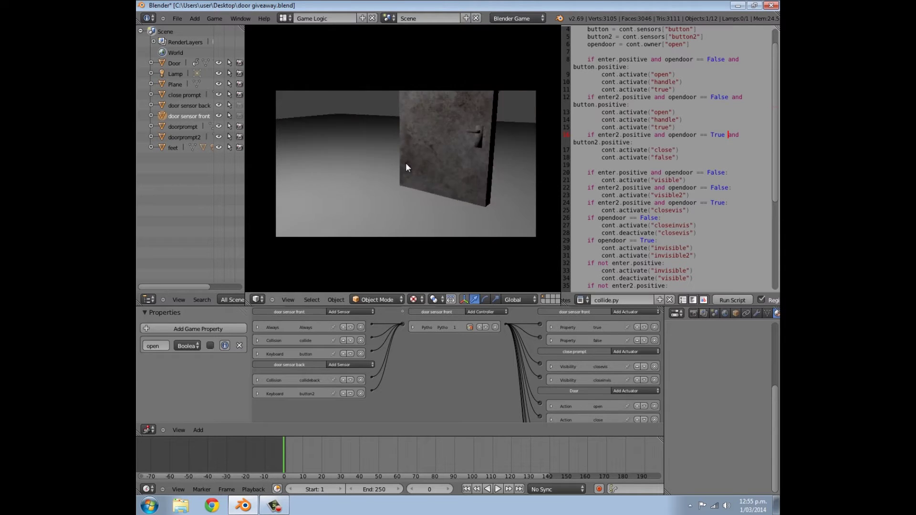
key(Escape)
Examine the door sensor front's logic bricks and the layout of the door, prompts and two sensor blocks from several angles
scroll(358, 364, down, 5)
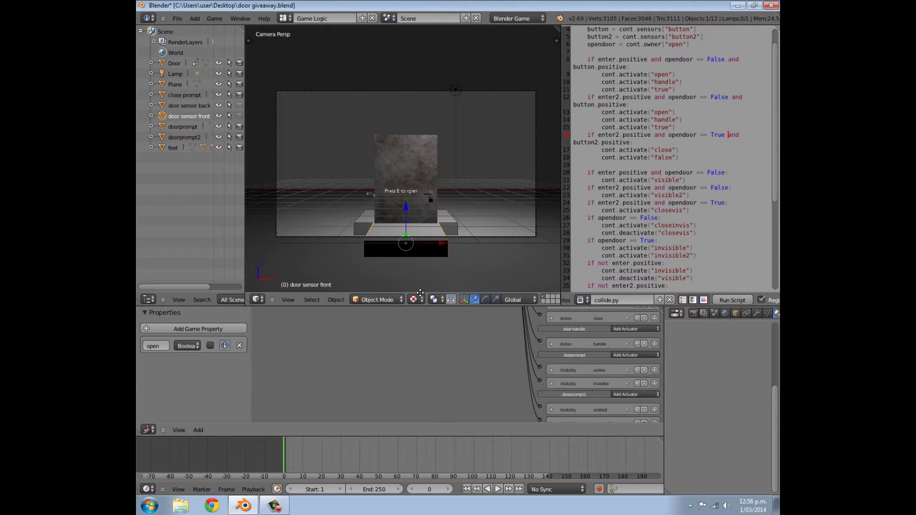
scroll(359, 364, up, 5)
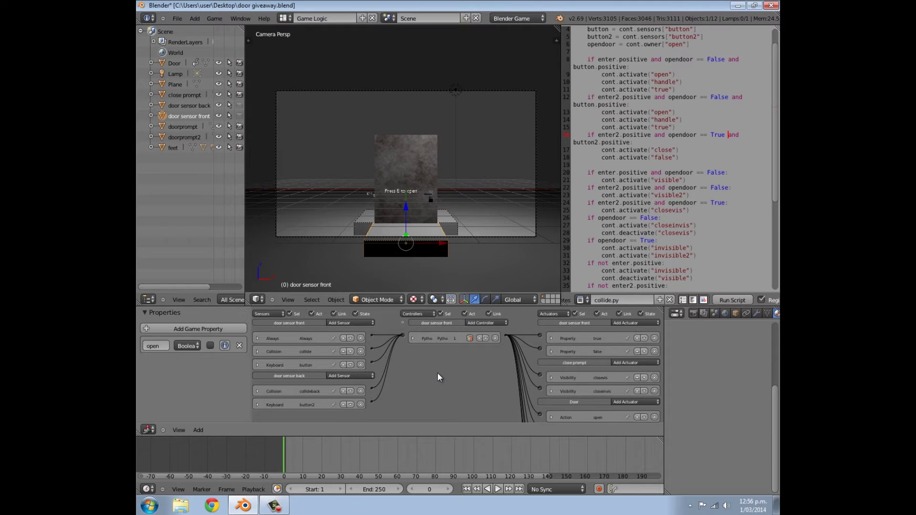
middle_drag(357, 214, 455, 293)
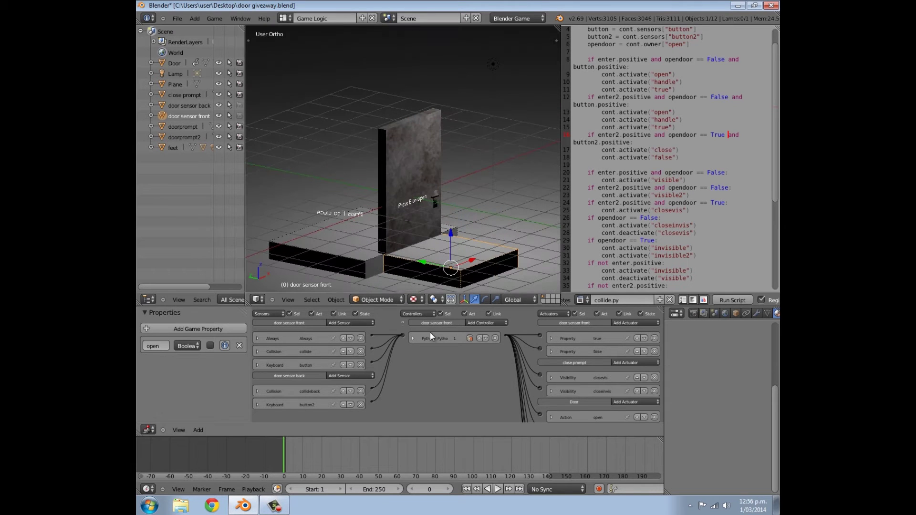
scroll(426, 231, down, 5)
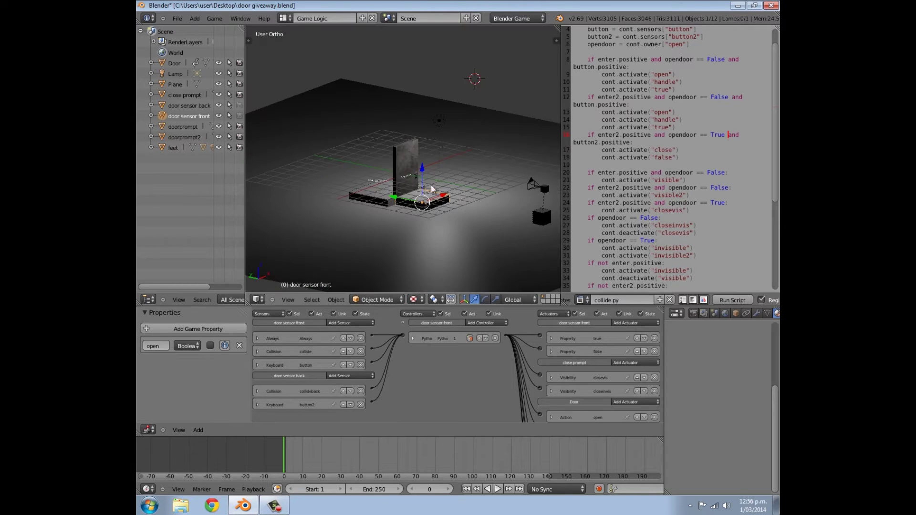
scroll(434, 195, up, 6)
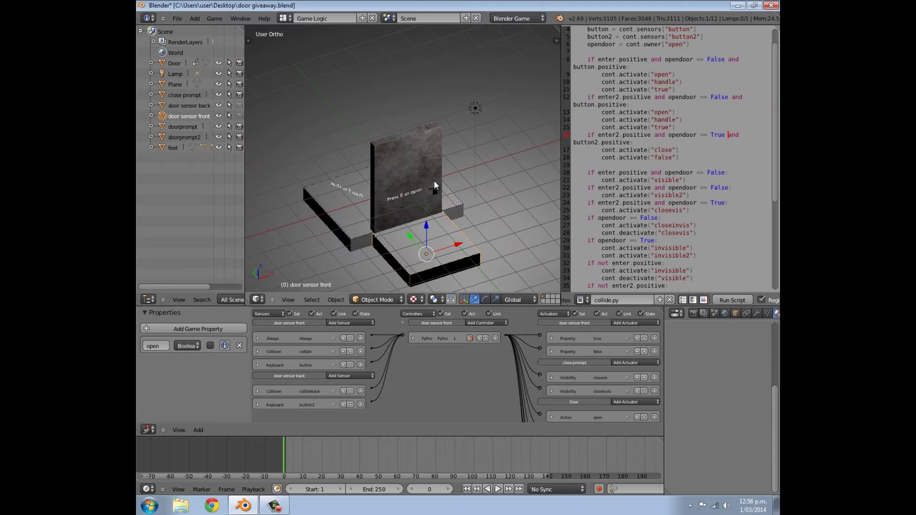
middle_drag(435, 182, 508, 203)
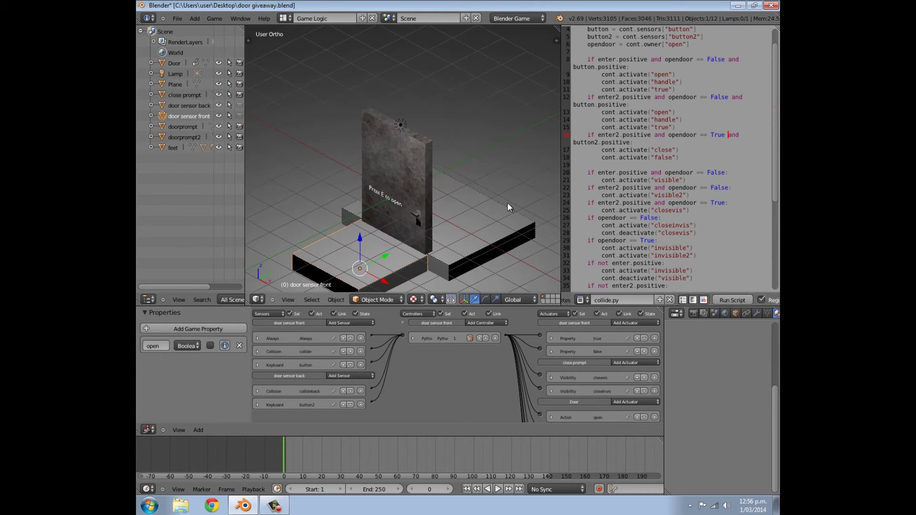
scroll(420, 219, down, 4)
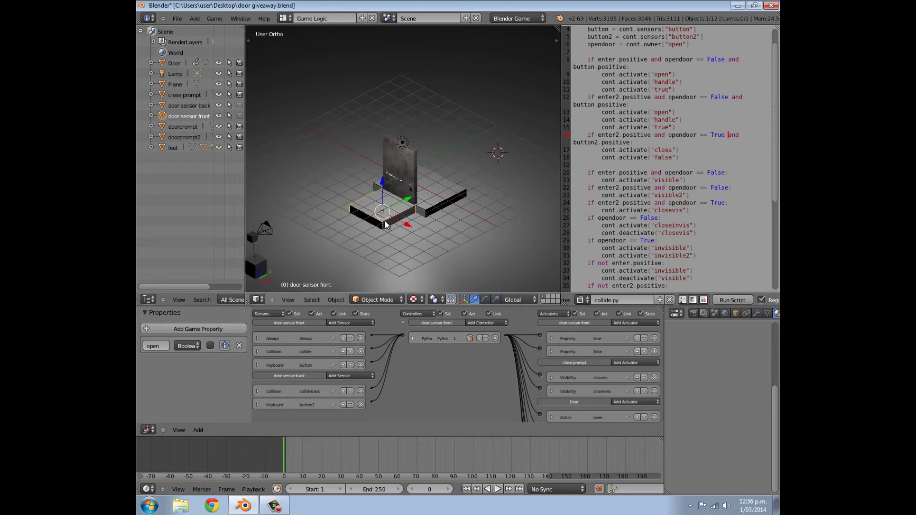
middle_drag(382, 220, 457, 232)
scroll(457, 231, up, 3)
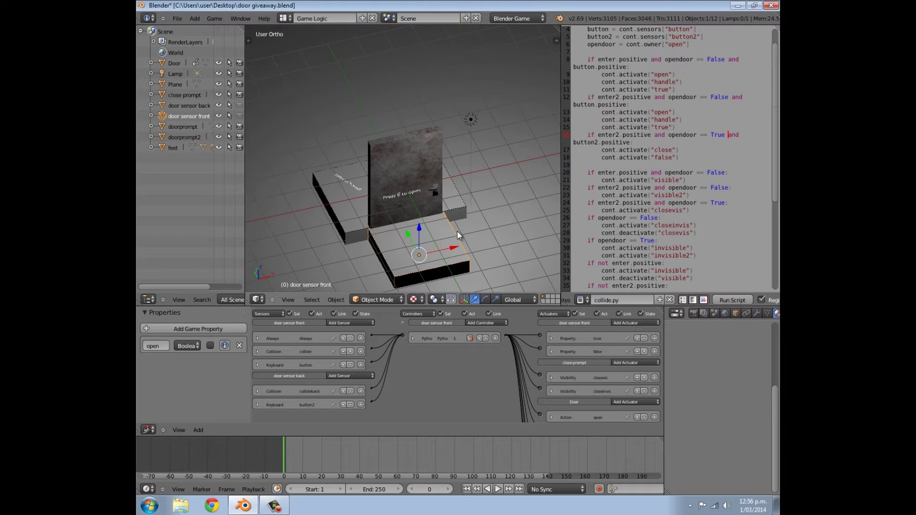
scroll(450, 234, up, 4)
scroll(450, 234, down, 6)
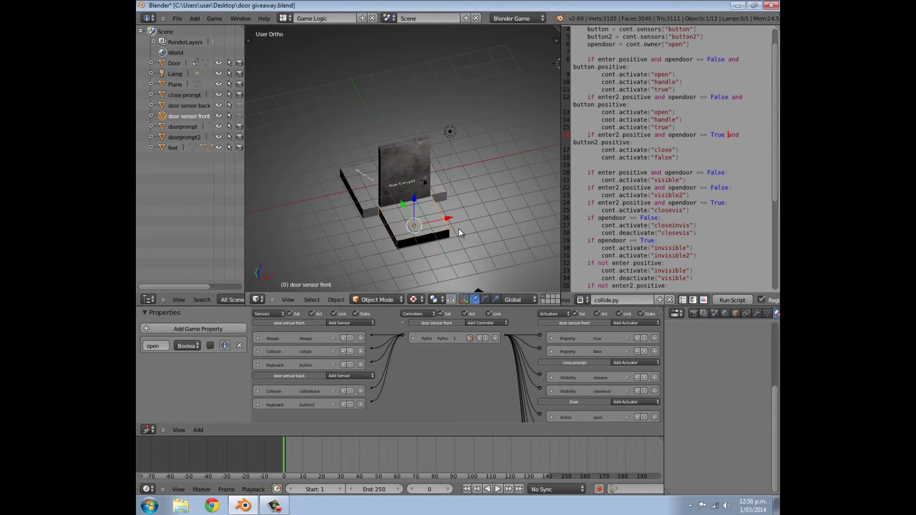
middle_drag(459, 229, 426, 210)
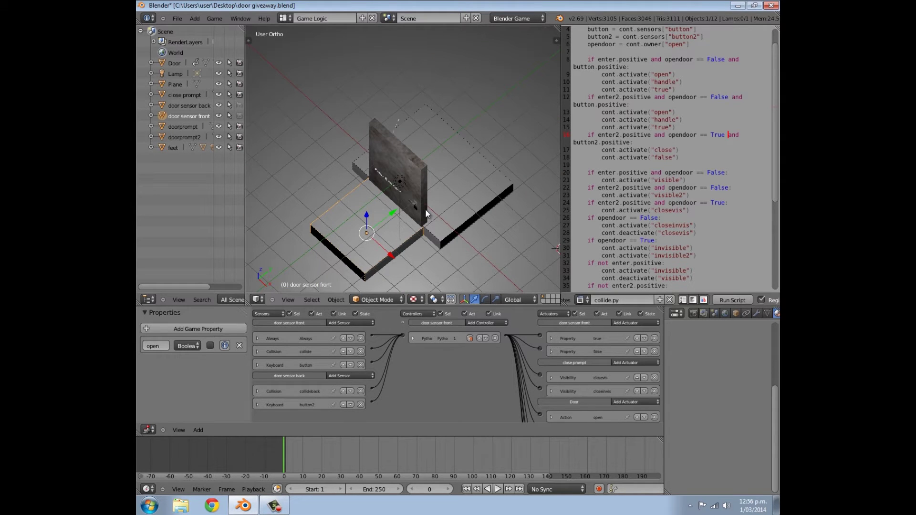
scroll(333, 117, down, 5)
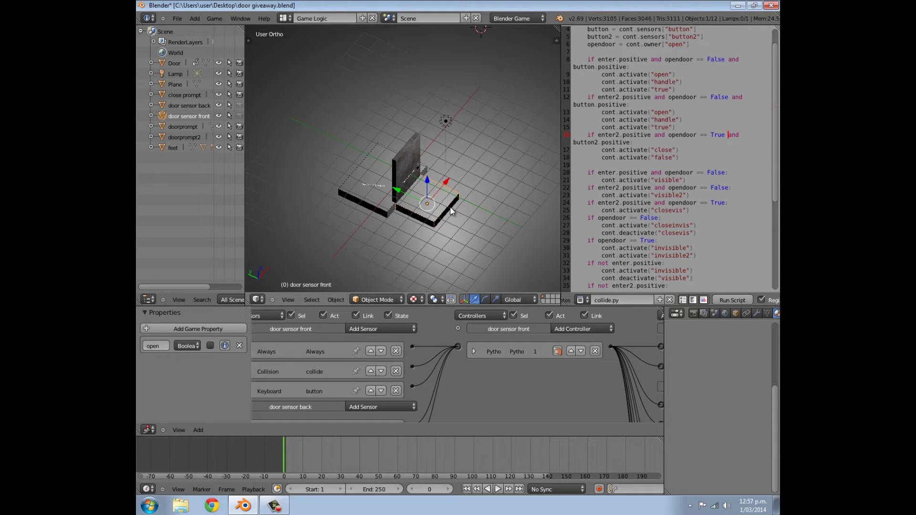
Launch a second Blender window and dismiss its splash screen to start from the default scene
click(143, 509)
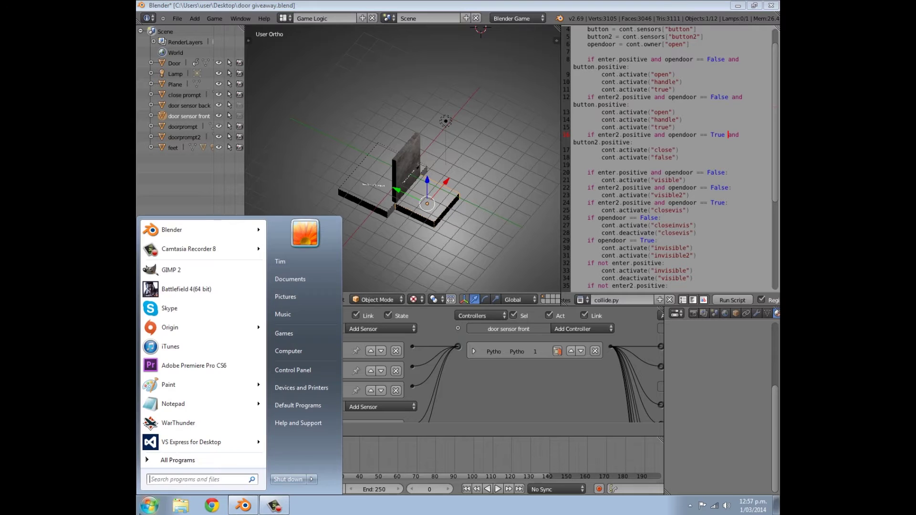
click(179, 234)
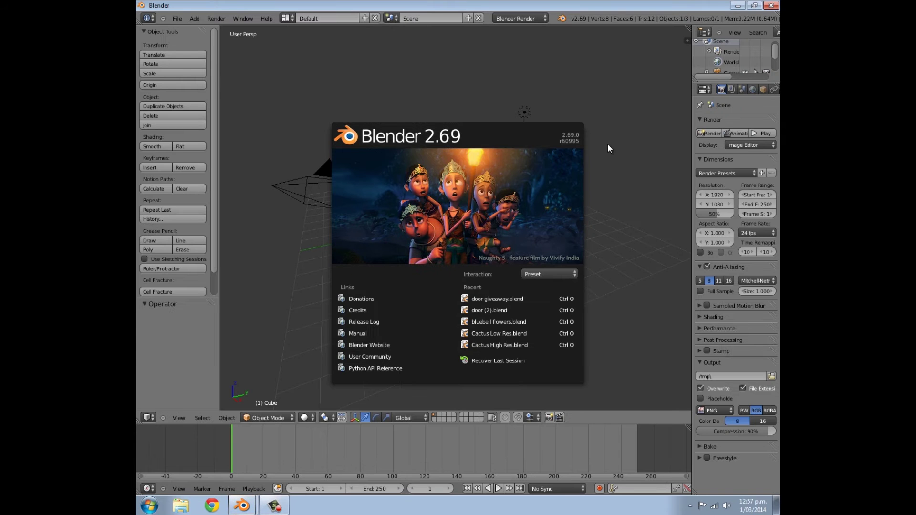
click(629, 213)
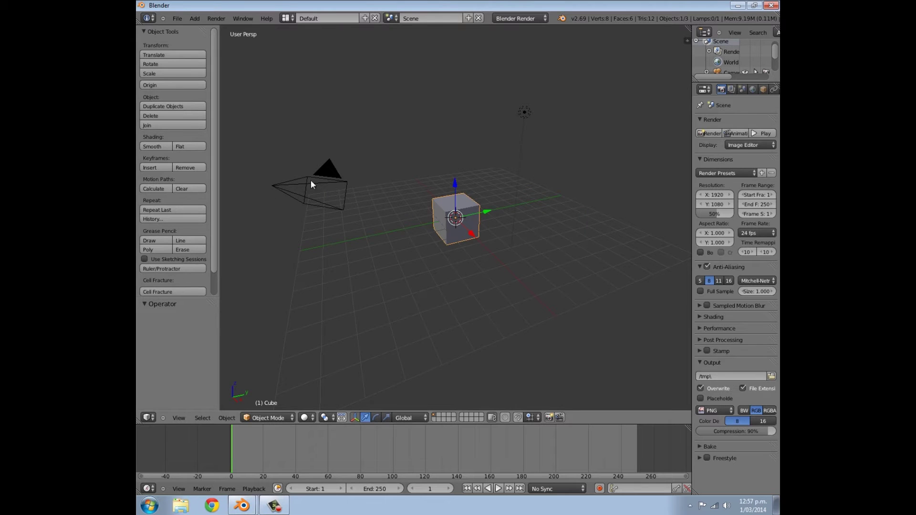
Replace the default cube with a plane and scale it up by a factor of about 11.8 as the floor
middle_drag(480, 190, 516, 206)
key(x)
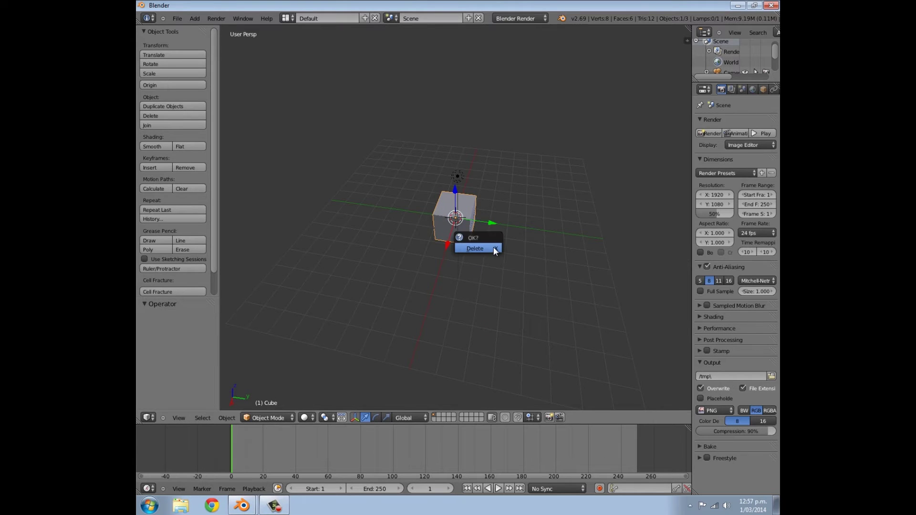
click(493, 247)
key(shift+a)
mouse_move(482, 221)
click(510, 221)
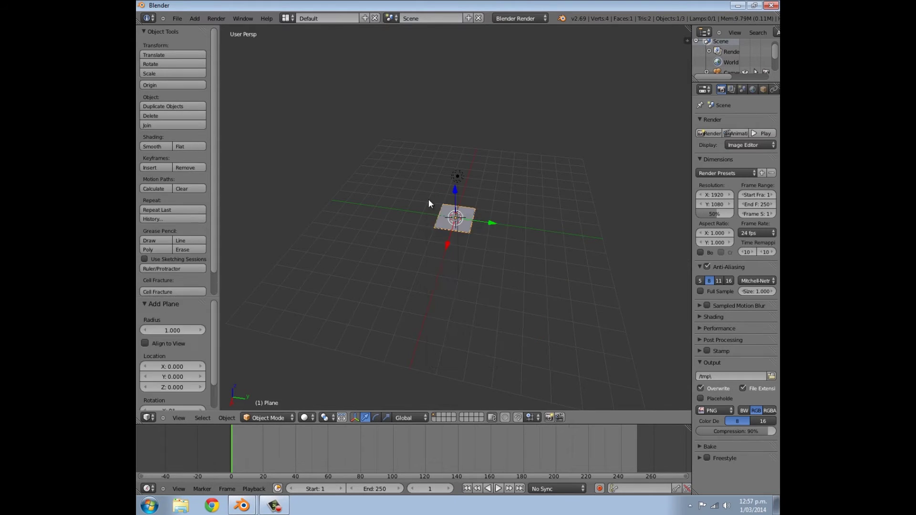
key(s)
click(675, 96)
Switch the engine to Blender Game with GLSL shading and set the viewport to textured display
click(496, 17)
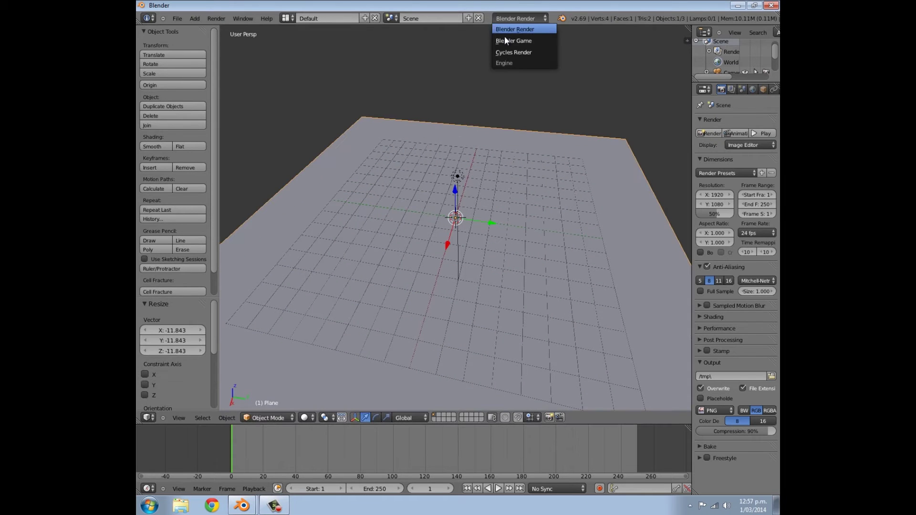
click(505, 38)
click(753, 320)
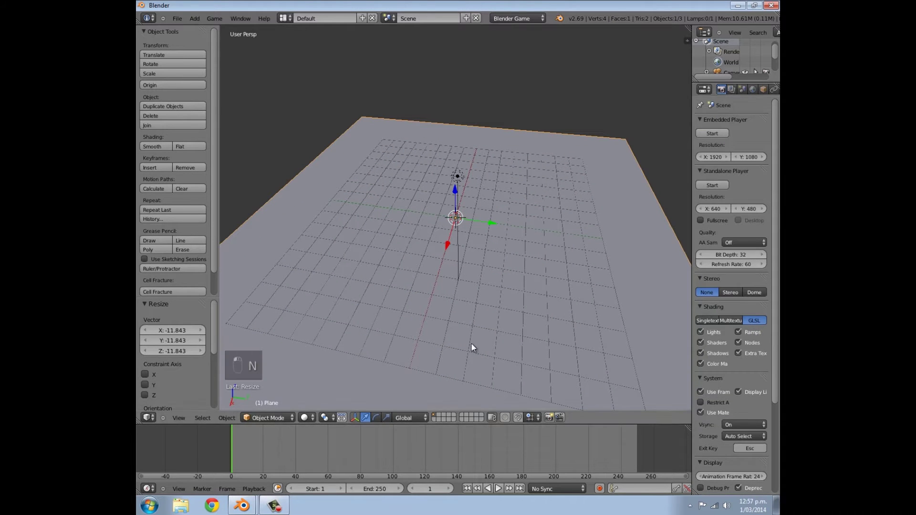
click(305, 418)
click(318, 372)
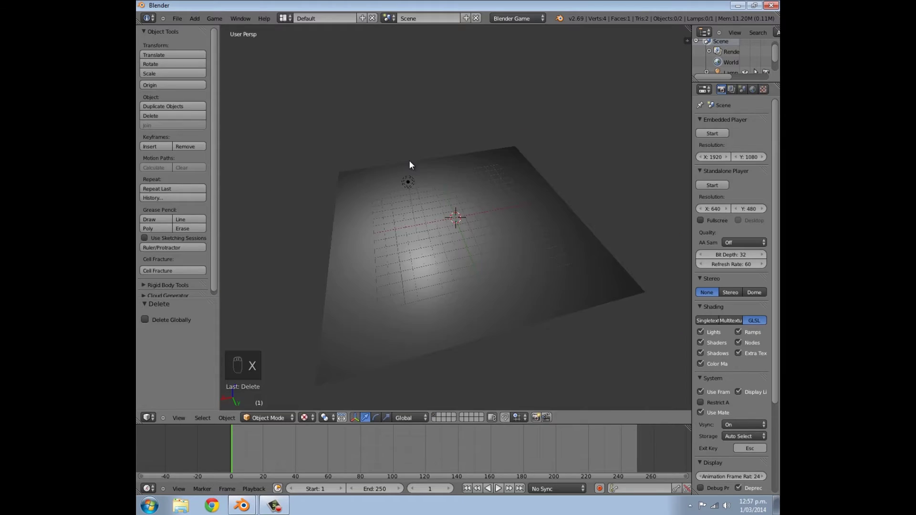
Append the body, Camera, feet and head objects from fps template.blend
key(shift+F1)
click(161, 86)
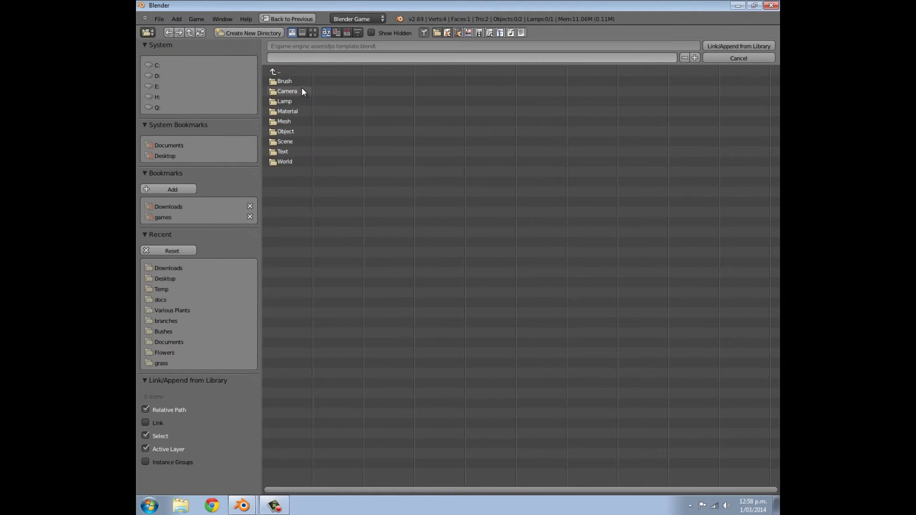
click(292, 130)
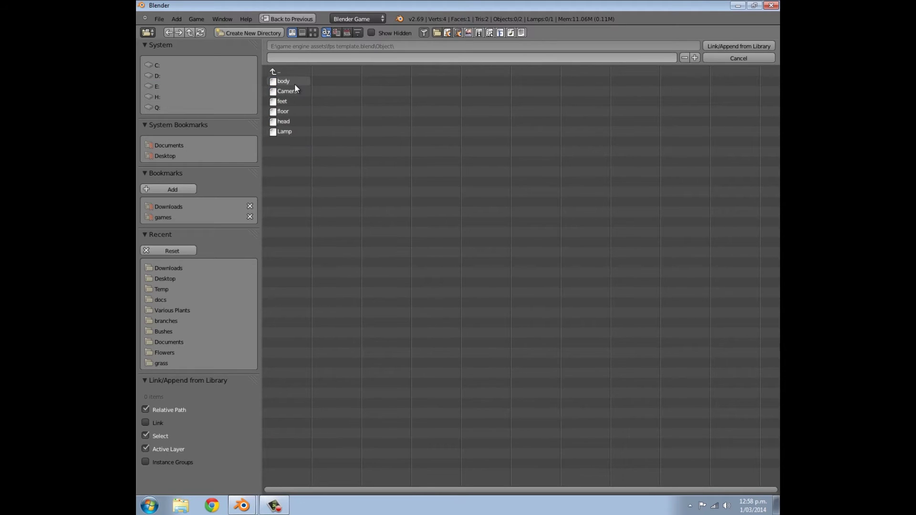
shift+click(297, 93)
shift+click(291, 101)
shift+click(300, 121)
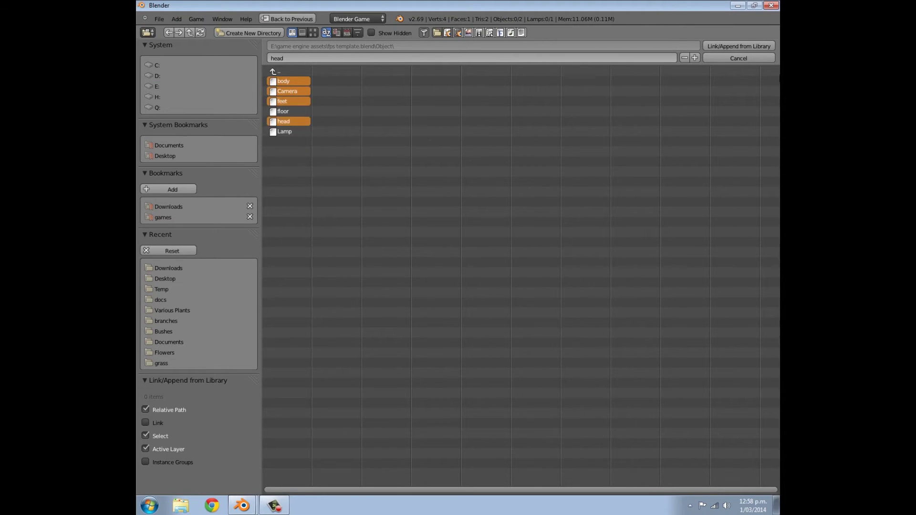
click(748, 48)
Move the appended player objects about -5.55 units along the X axis
scroll(530, 205, up, 4)
middle_drag(528, 208, 506, 161)
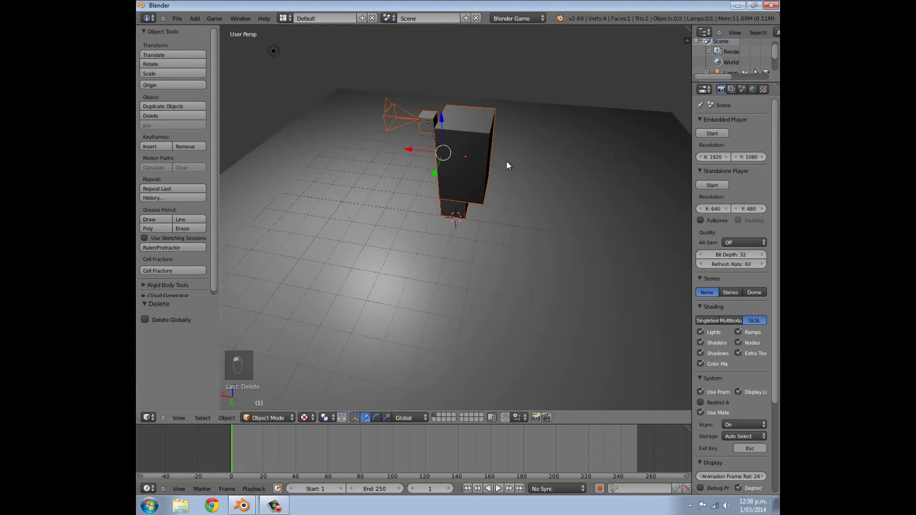
scroll(444, 167, down, 4)
drag(420, 181, 513, 196)
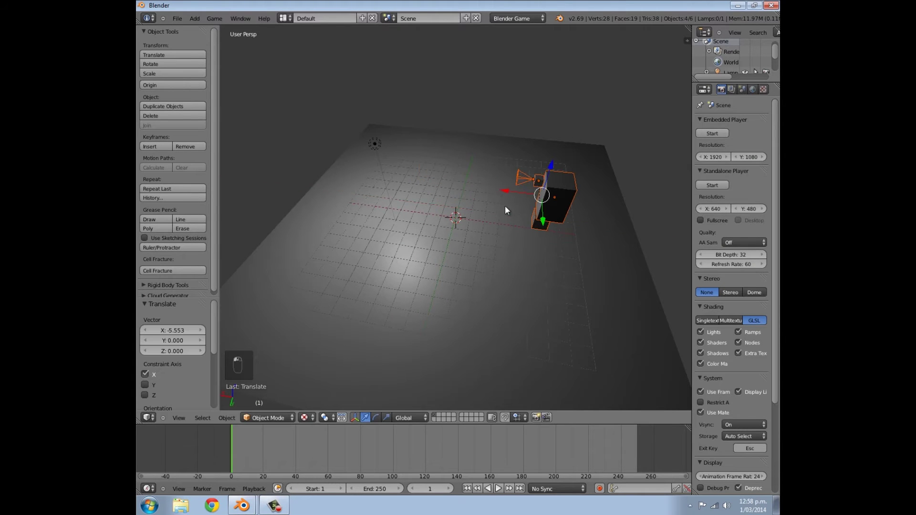
Delete the large body block from the appended player objects
right_click(553, 196)
key(x)
click(554, 201)
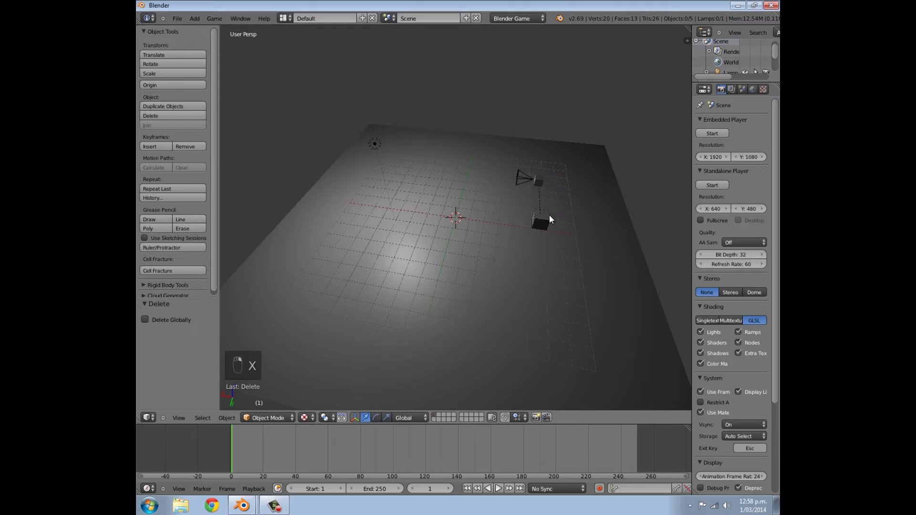
Move the player's head object about -0.81 units along the X axis
middle_drag(528, 196, 532, 184)
right_click(538, 170)
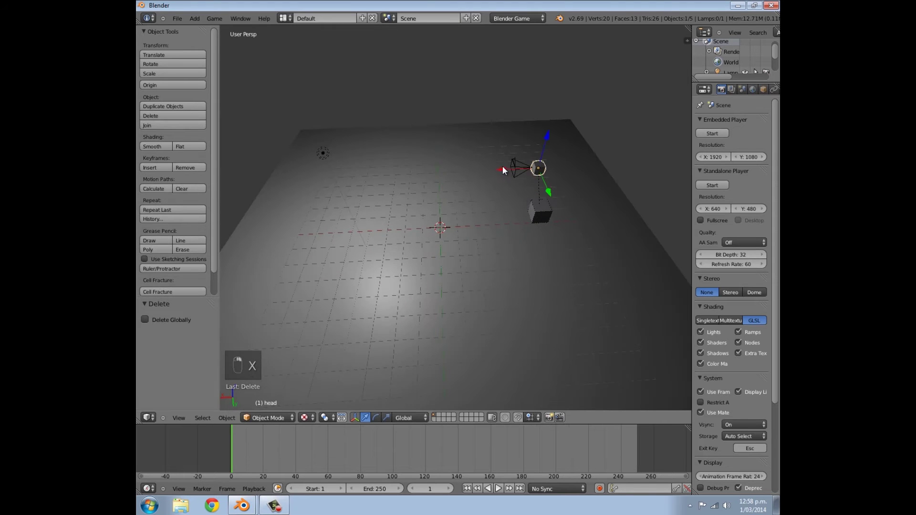
drag(502, 165, 519, 170)
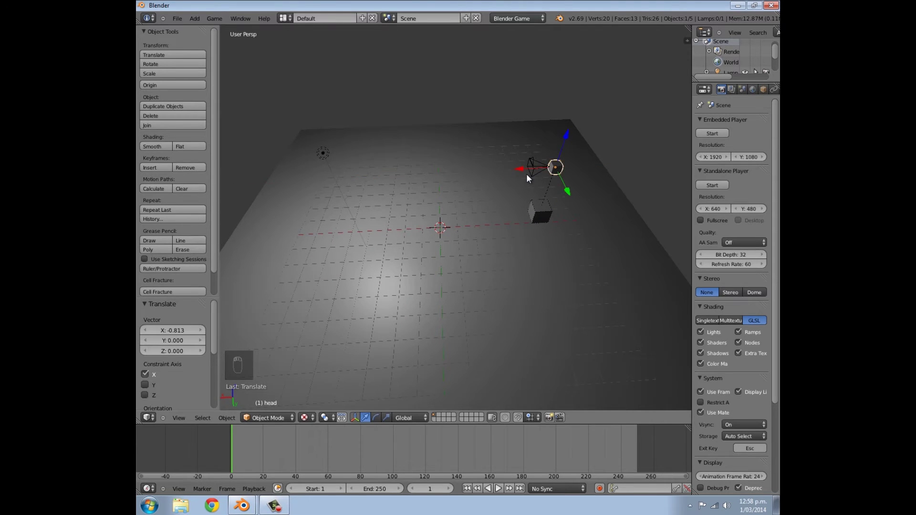
Run the game briefly from the camera view to test the player, and return to editing
key(KP_0)
key(p)
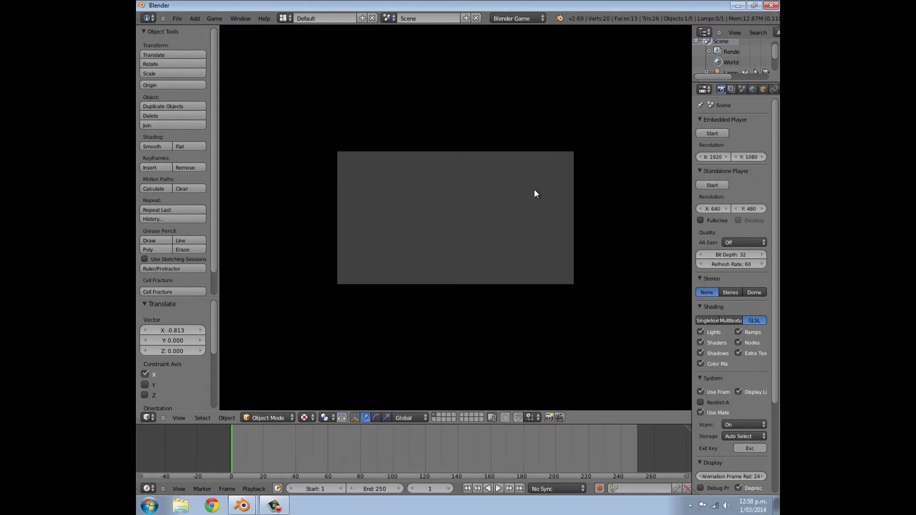
key(Escape)
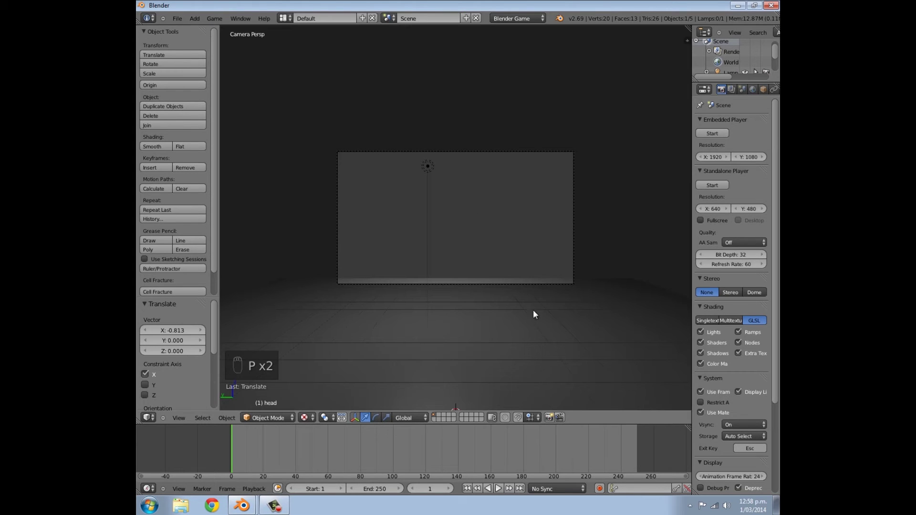
Select the floor plane and add a new material to it
middle_drag(544, 326, 555, 280)
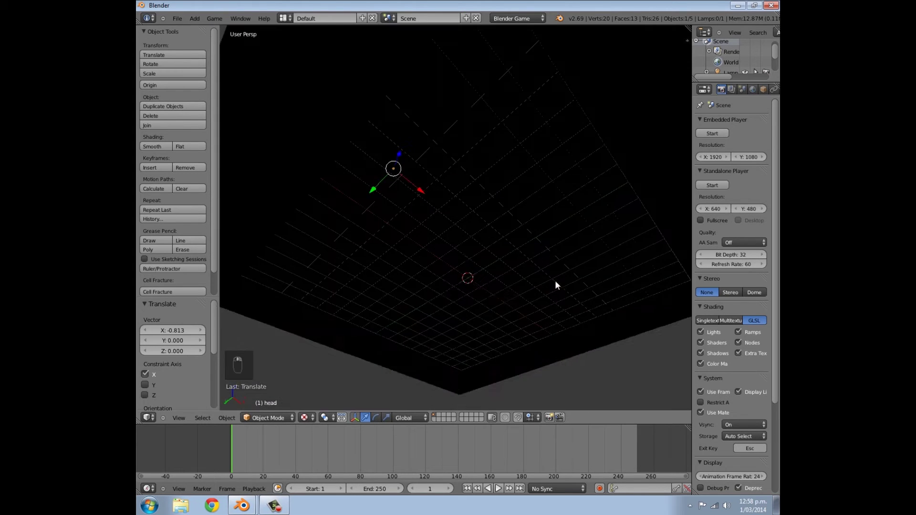
right_click(554, 280)
scroll(757, 87, down, 3)
click(745, 90)
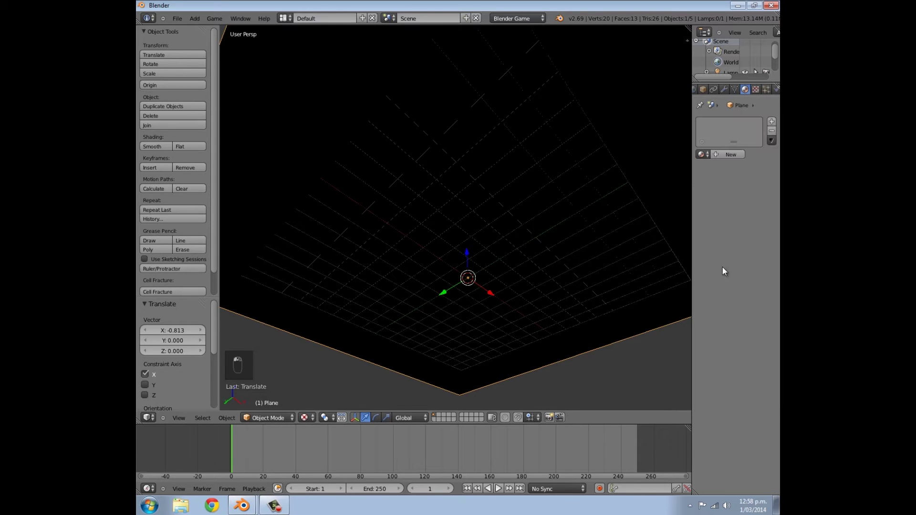
click(724, 156)
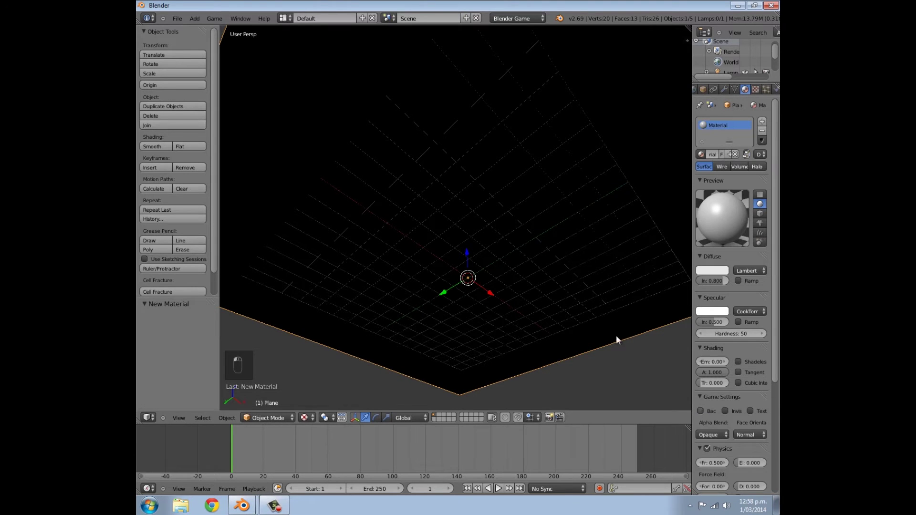
Test the game from the camera view to check how the floor looks with its material, and exit
middle_drag(617, 336, 530, 295)
key(KP_0)
key(p)
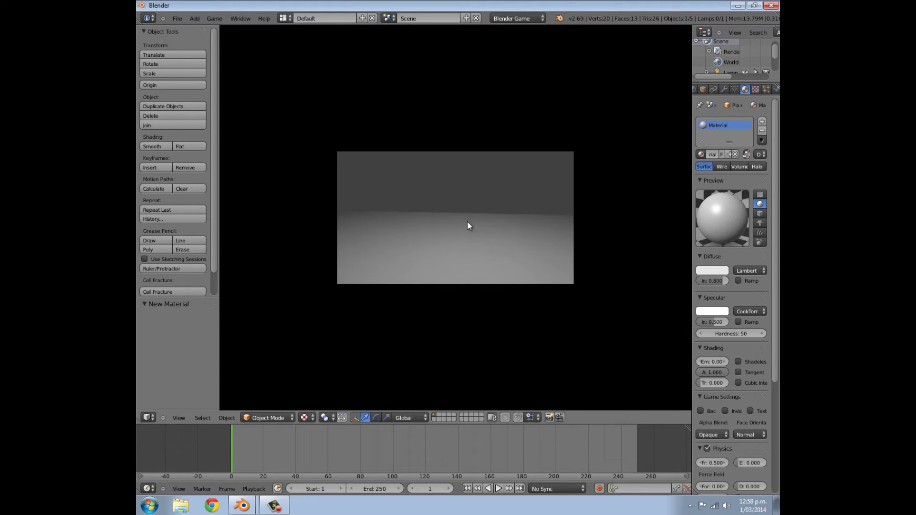
key(Escape)
Move the player's feet object about -3.37 units along the X axis
scroll(301, 222, down, 4)
middle_drag(300, 222, 476, 276)
right_click(504, 264)
drag(469, 251, 508, 265)
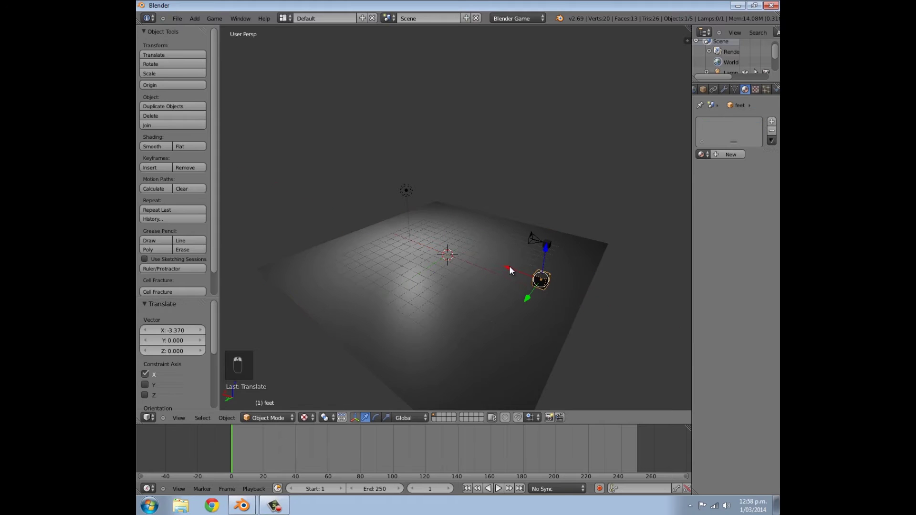
Append close prompt, Door, door handle, door sensor back, door sensor front, doorprompt and doorprompt2 from the objects in door giveaway.blend
scroll(392, 242, down, 4)
key(shift+F1)
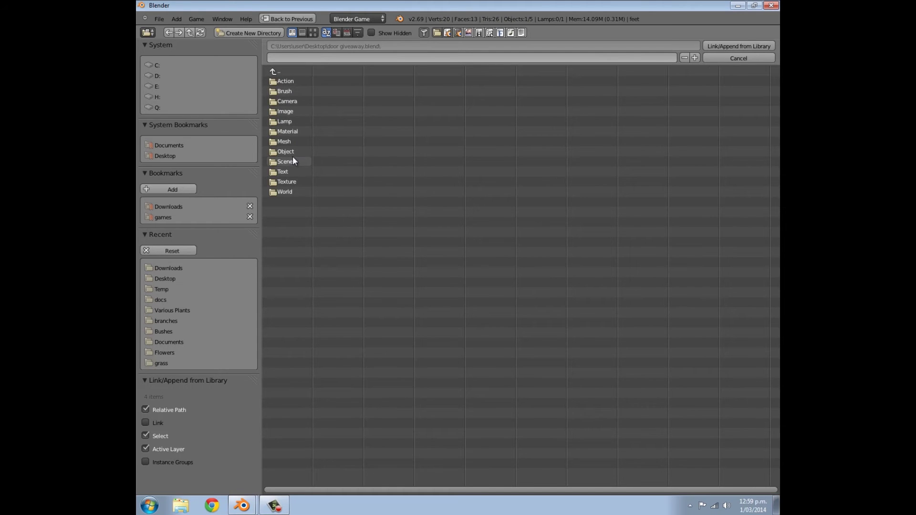
click(287, 152)
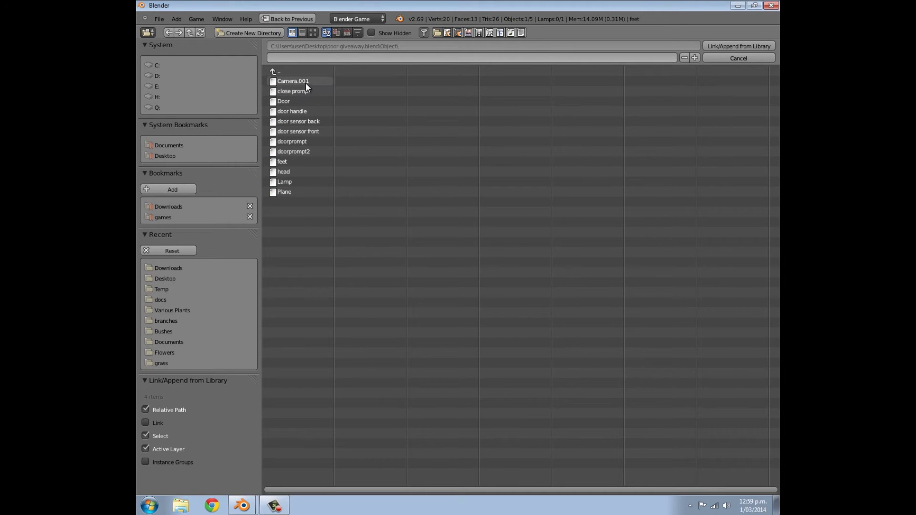
click(305, 88)
shift+click(300, 103)
shift+click(302, 112)
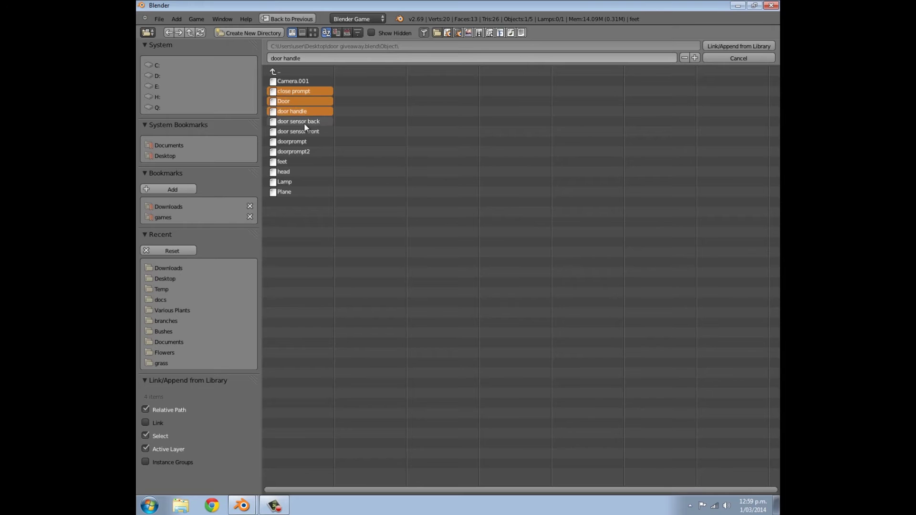
shift+click(304, 123)
shift+click(306, 137)
shift+click(305, 133)
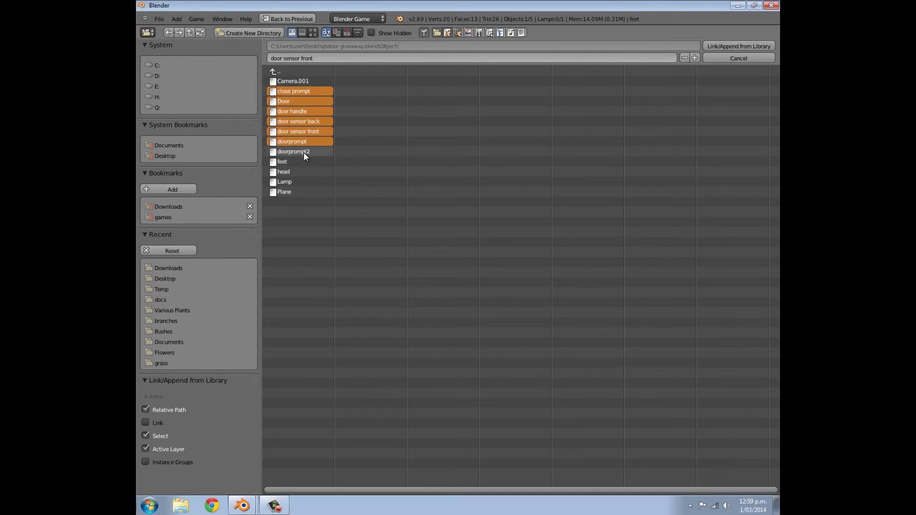
shift+click(304, 152)
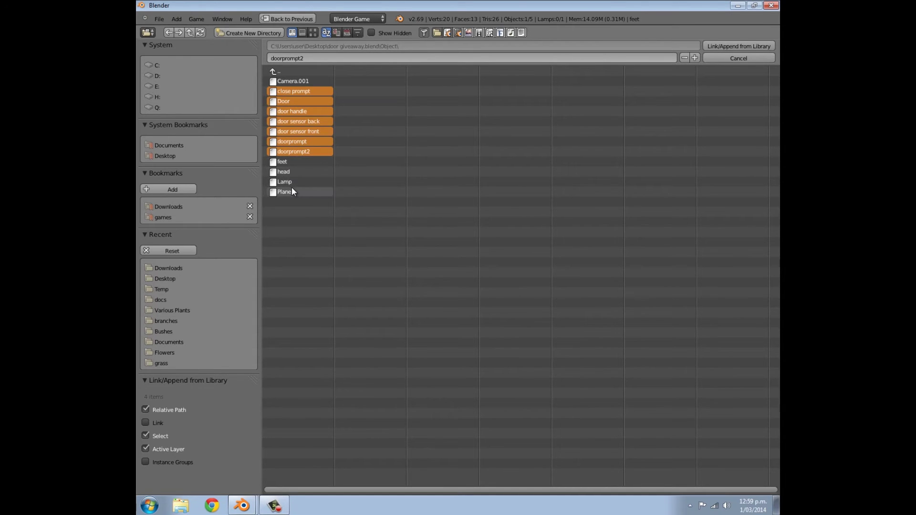
click(726, 47)
Raise the appended door objects about 2.26 units along Z and lower them about 0.15 units
scroll(479, 251, up, 5)
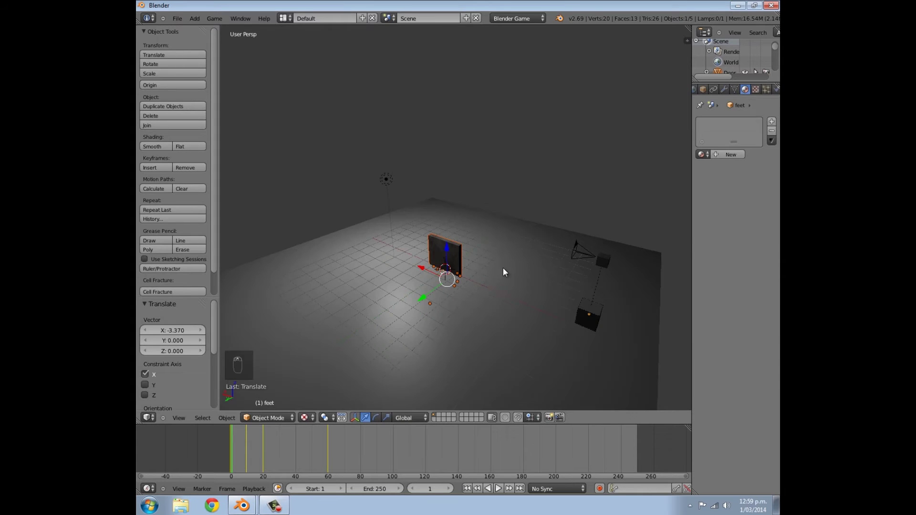
middle_drag(503, 267, 478, 293)
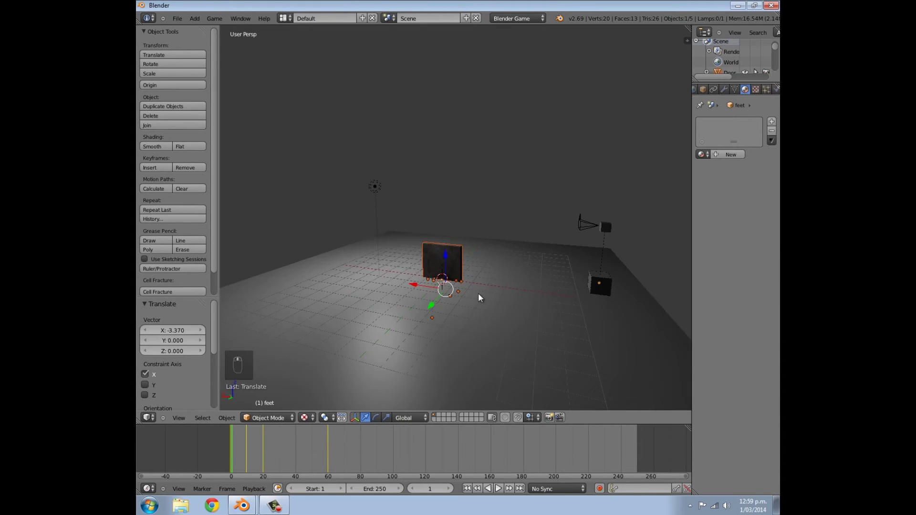
key(g)
key(z)
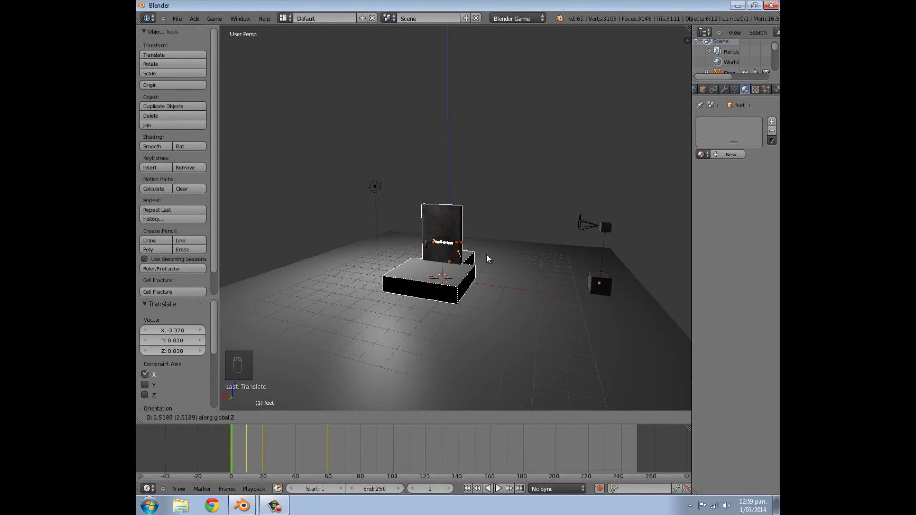
click(486, 259)
middle_drag(486, 258, 605, 221)
key(g)
key(z)
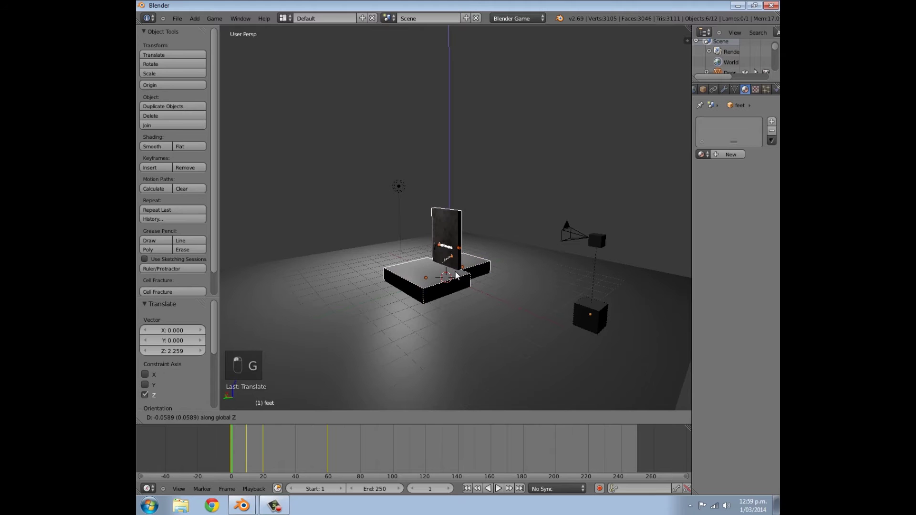
click(457, 282)
In front orthographic wireframe view, raise the door objects about 0.17 units along Z to the floor line and deselect them
middle_drag(405, 252, 452, 245)
key(KP_1)
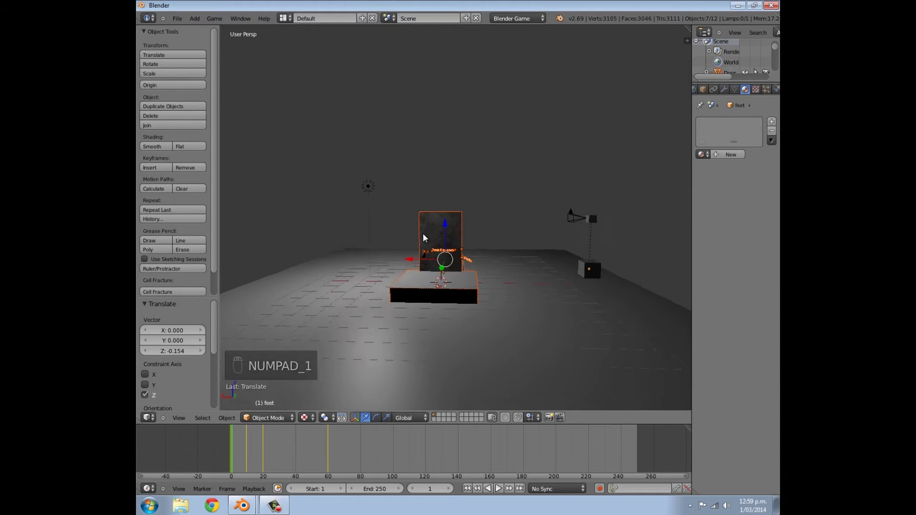
key(KP_5)
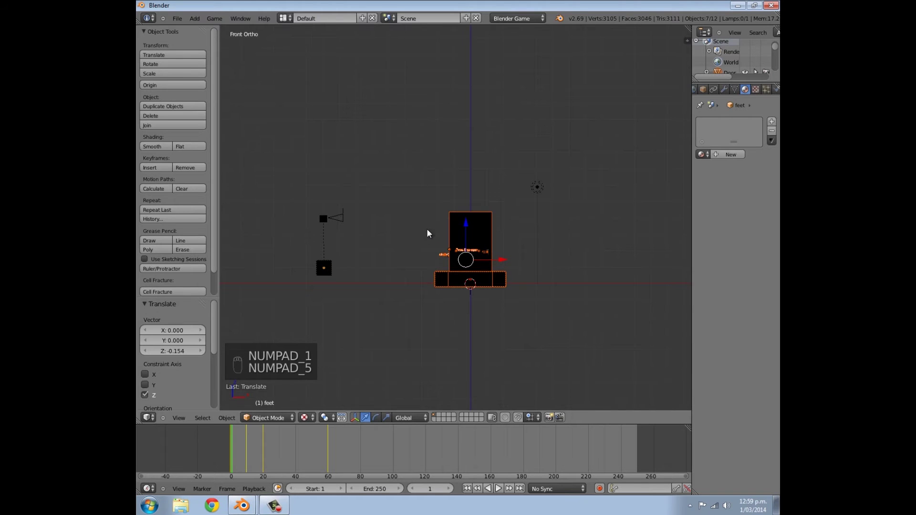
scroll(479, 215, up, 3)
key(z)
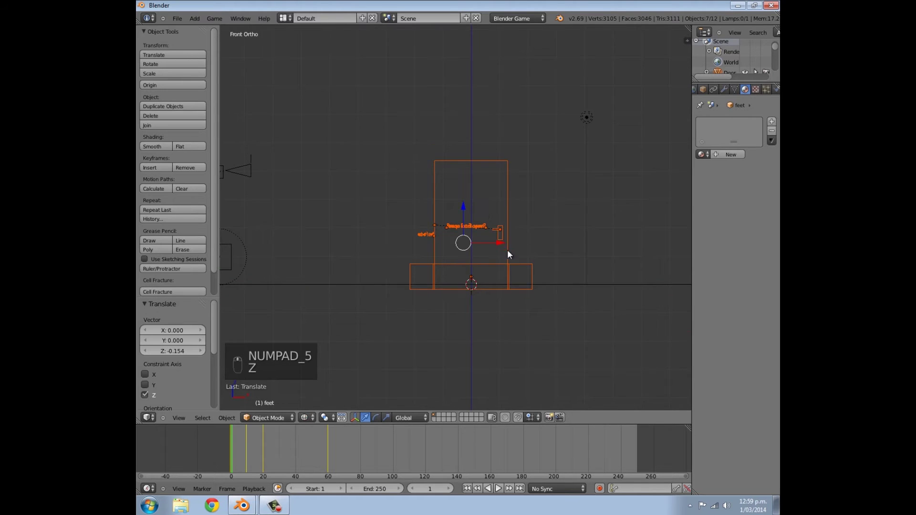
scroll(510, 253, up, 3)
key(g)
key(z)
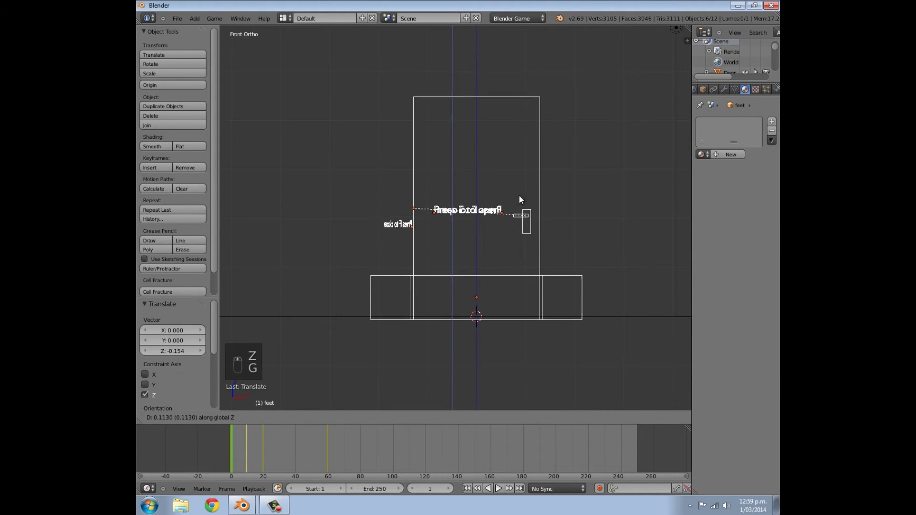
click(513, 175)
scroll(512, 177, down, 3)
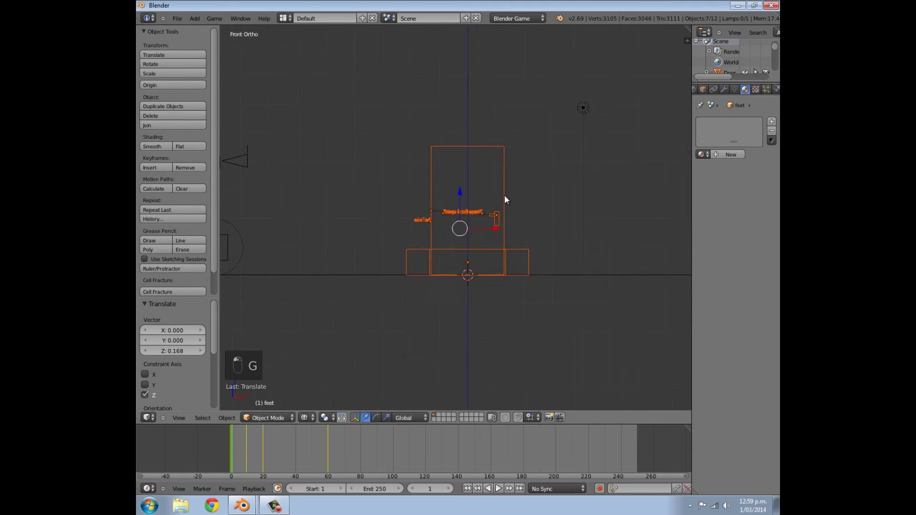
key(a)
Select the player's feet object in textured display and switch to the Game Logic screen layout
middle_drag(505, 195, 470, 247)
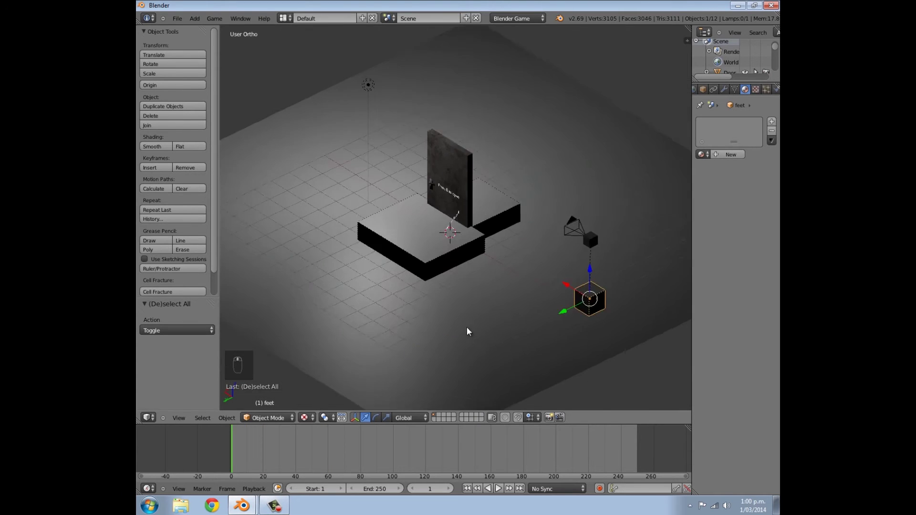
middle_drag(467, 331, 472, 328)
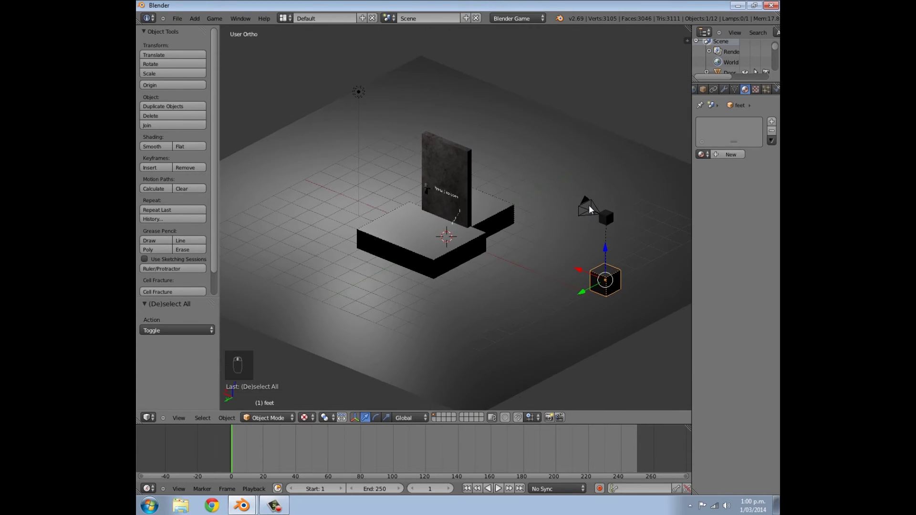
click(286, 18)
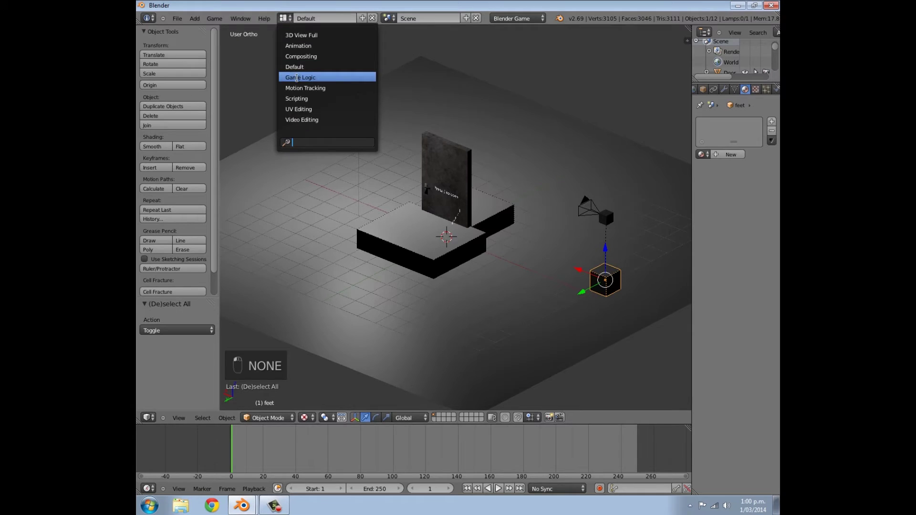
click(297, 76)
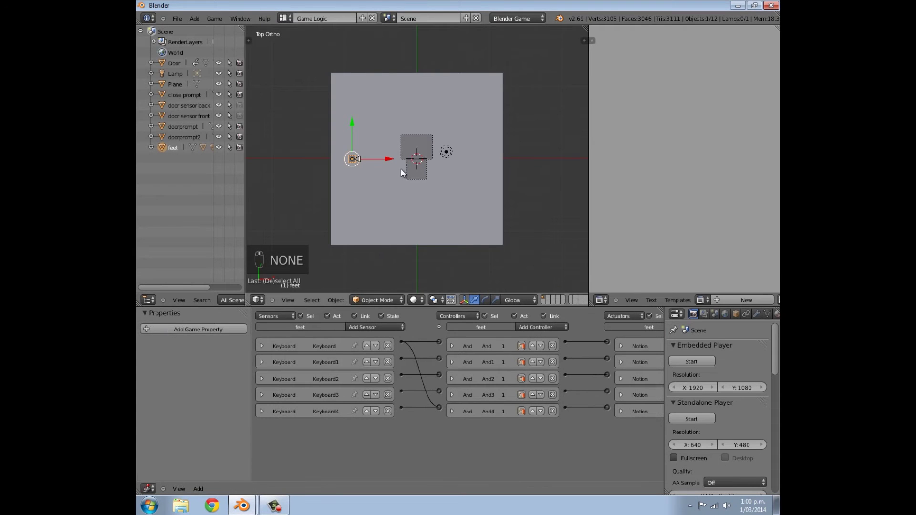
Add a game property named player to the feet object
click(213, 325)
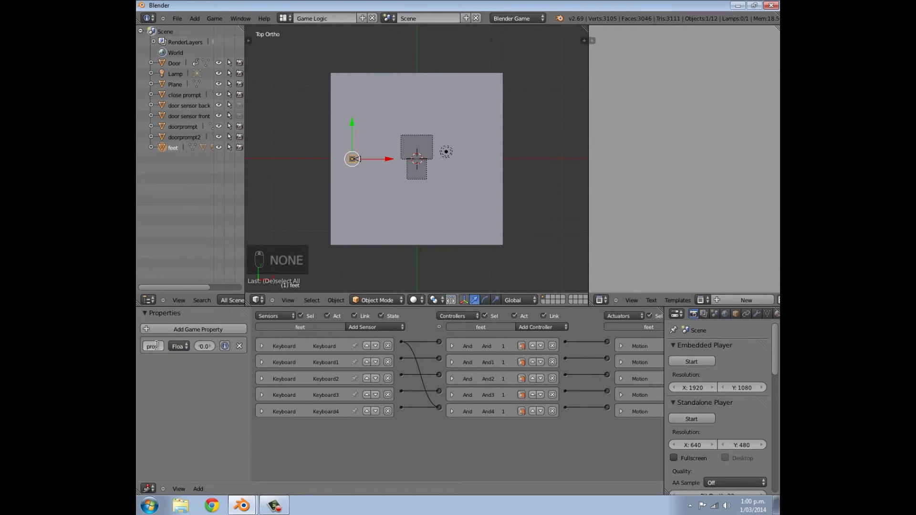
text(player)
key(Return)
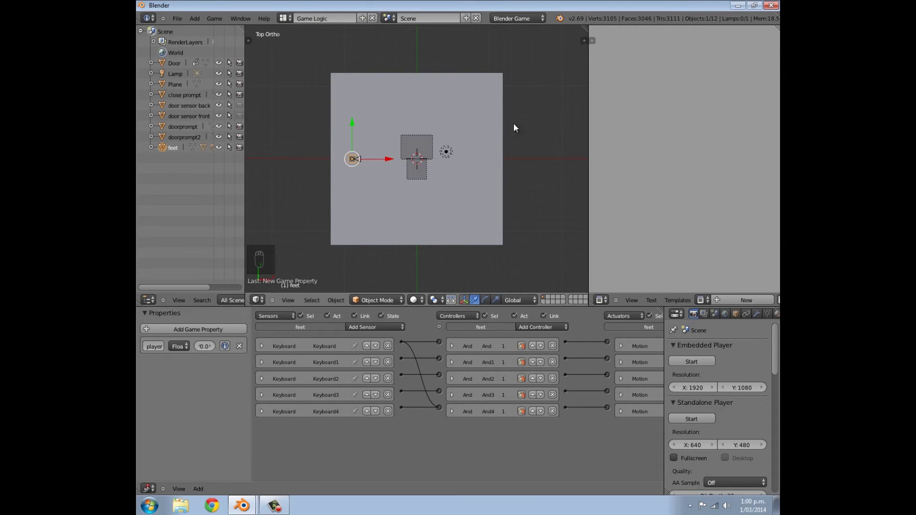
Select the front door sensor box to inspect its logic bricks and properties
scroll(408, 198, up, 5)
scroll(407, 199, down, 4)
middle_drag(357, 202, 421, 137)
scroll(409, 188, up, 3)
scroll(467, 166, down, 3)
scroll(422, 138, up, 5)
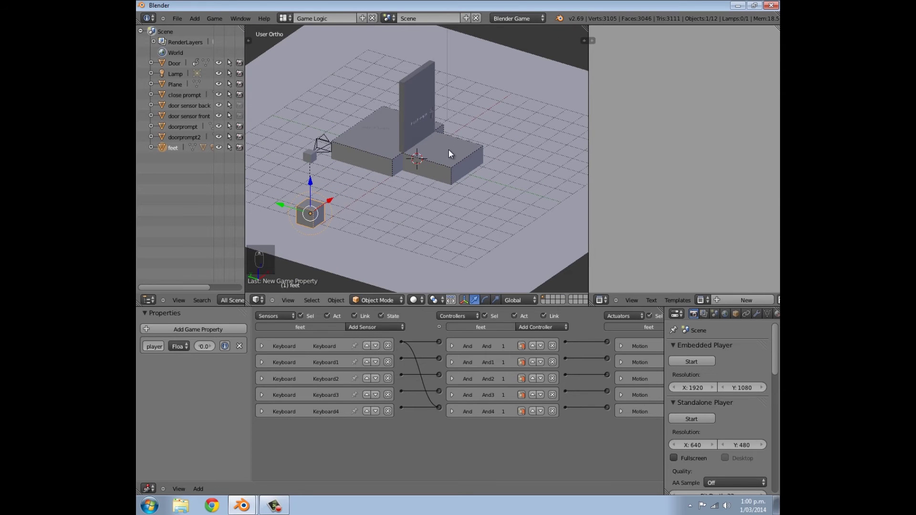
right_click(455, 160)
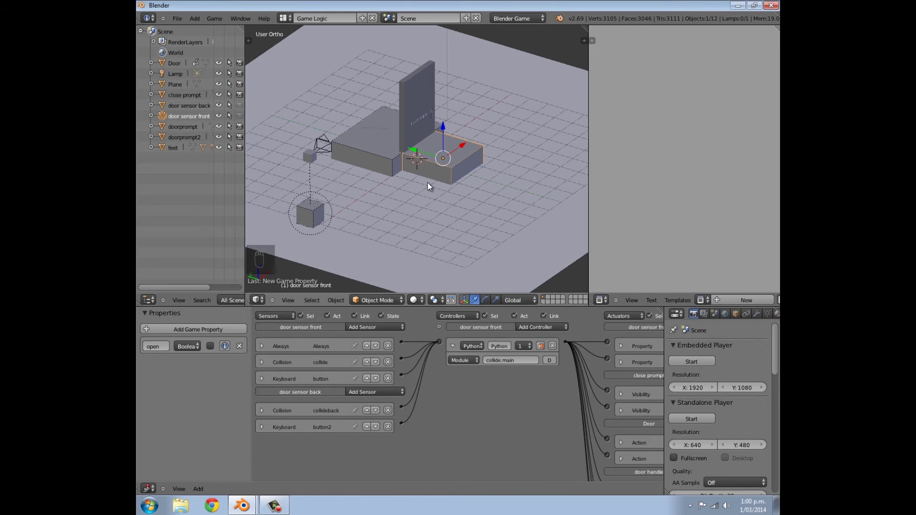
Test-run the game in textured display, walking the player around the door to check its prompts, and exit the game
key(alt+z)
key(KP_0)
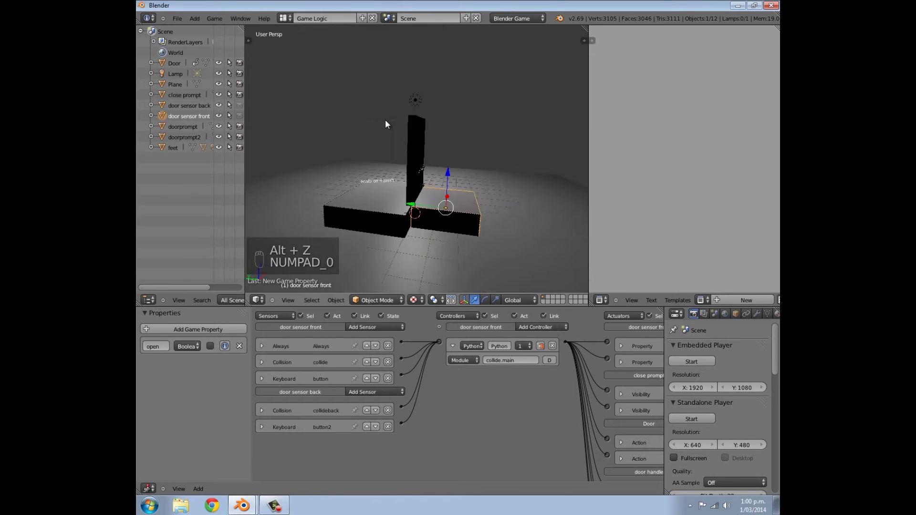
key(p)
key(p)
key(w)
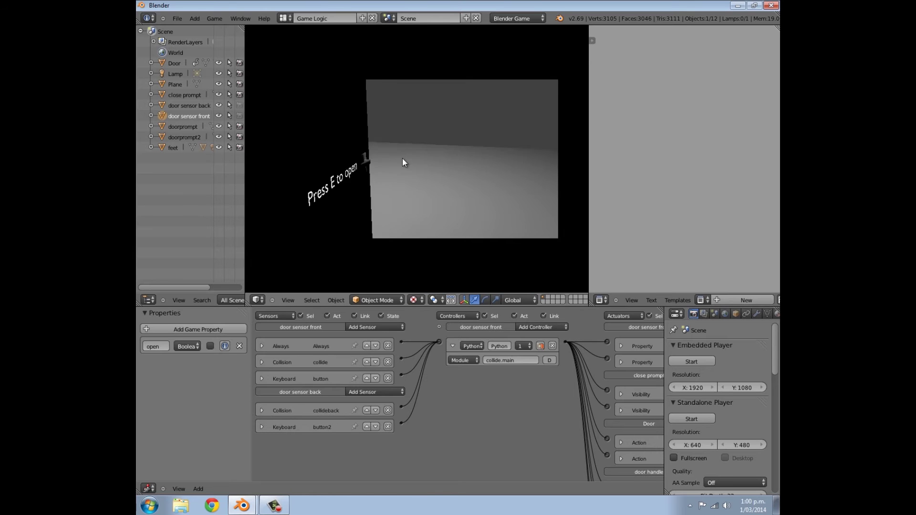
key(a)
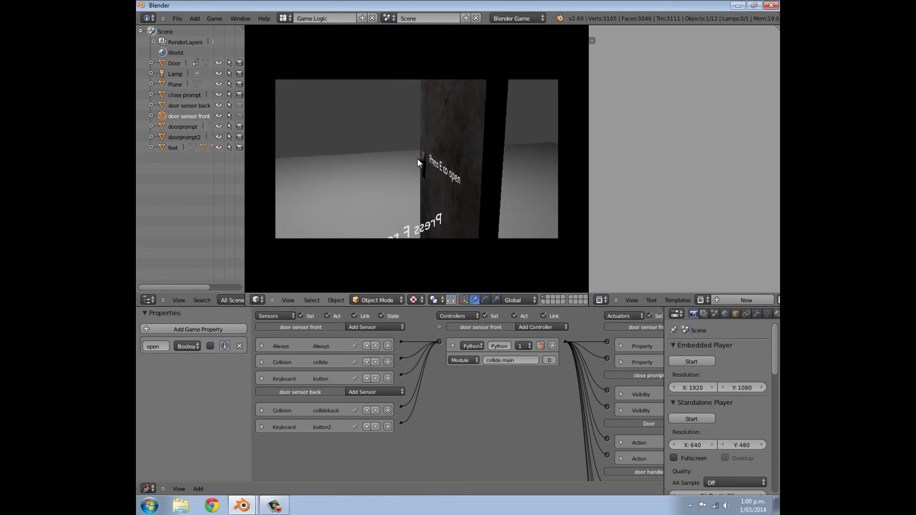
key(w)
key(a)
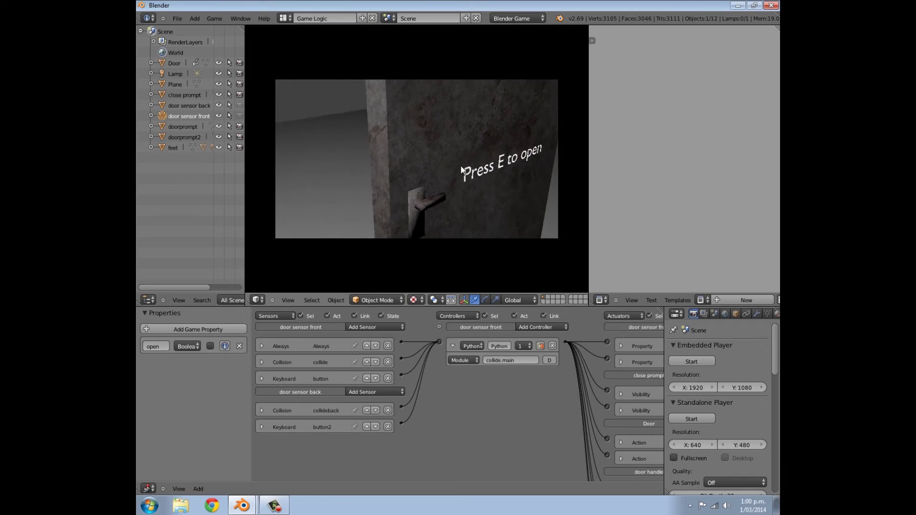
key(a)
key(Escape)
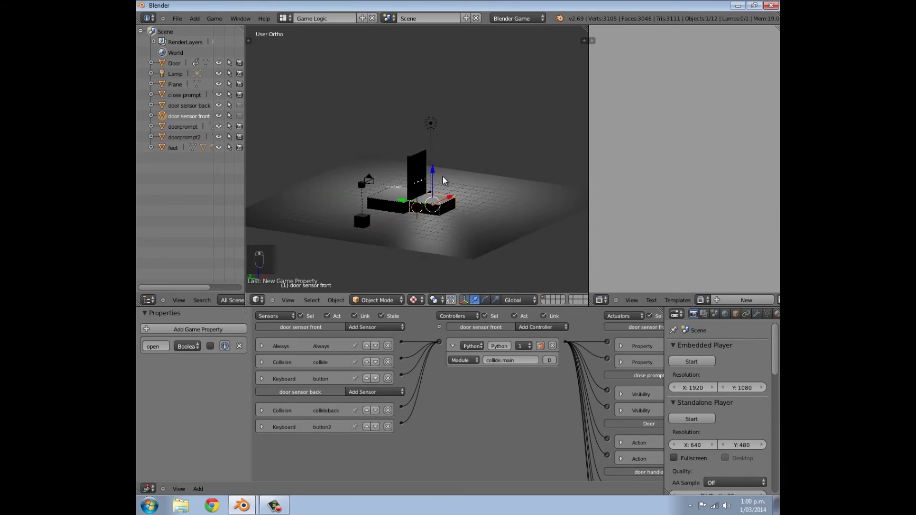
Copy the entire collide.py script from the open door giveaway.blend window and return to the untitled Blender window
click(242, 505)
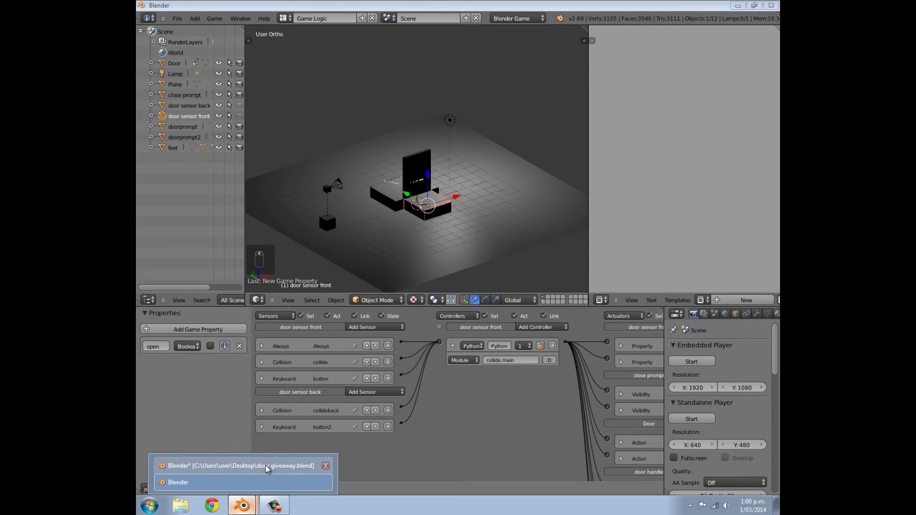
click(266, 465)
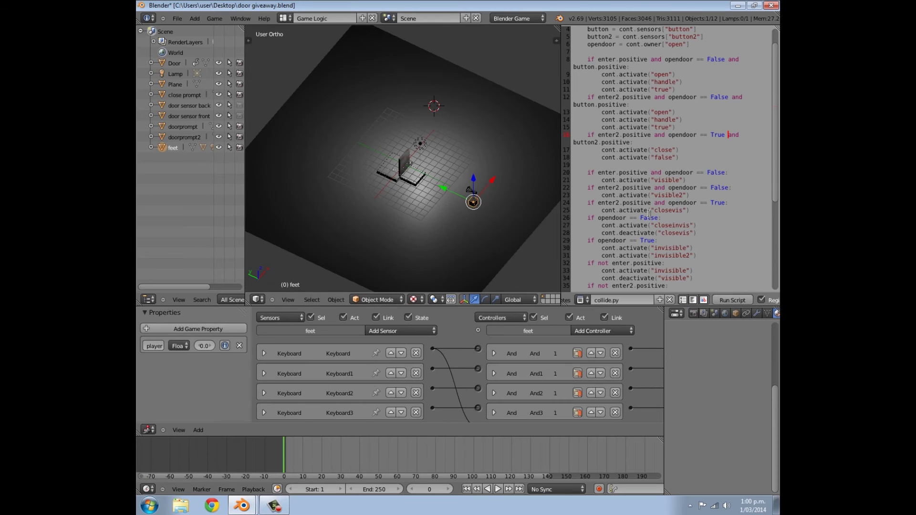
drag(710, 190, 549, 5)
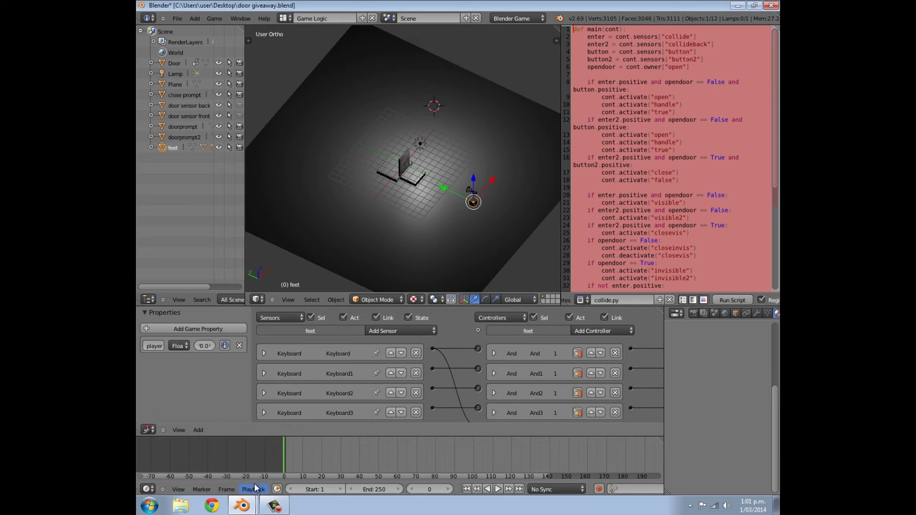
mouse_move(241, 505)
click(233, 482)
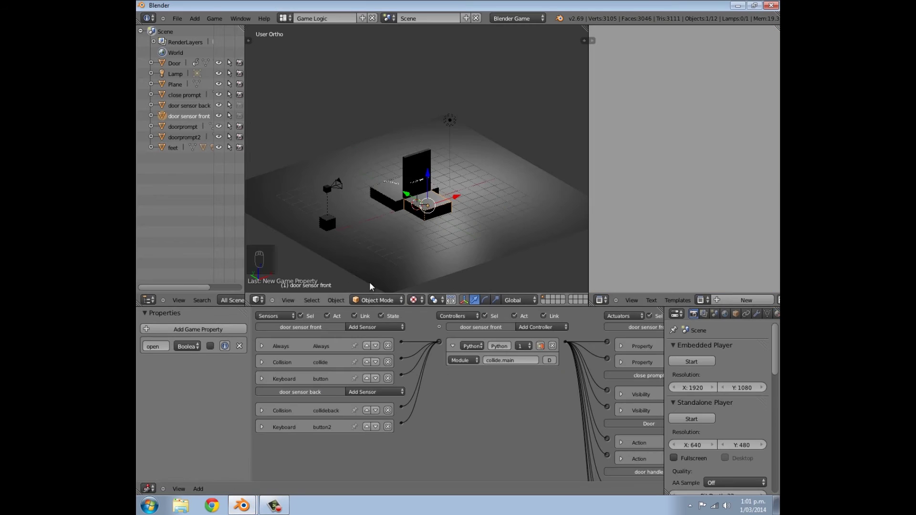
Create a new text block in the text editor and paste the copied door script into it
click(746, 301)
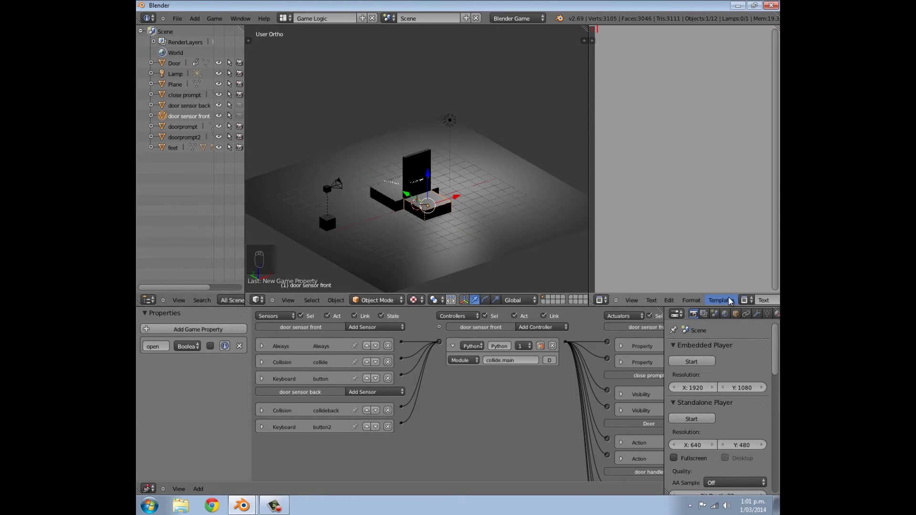
click(763, 299)
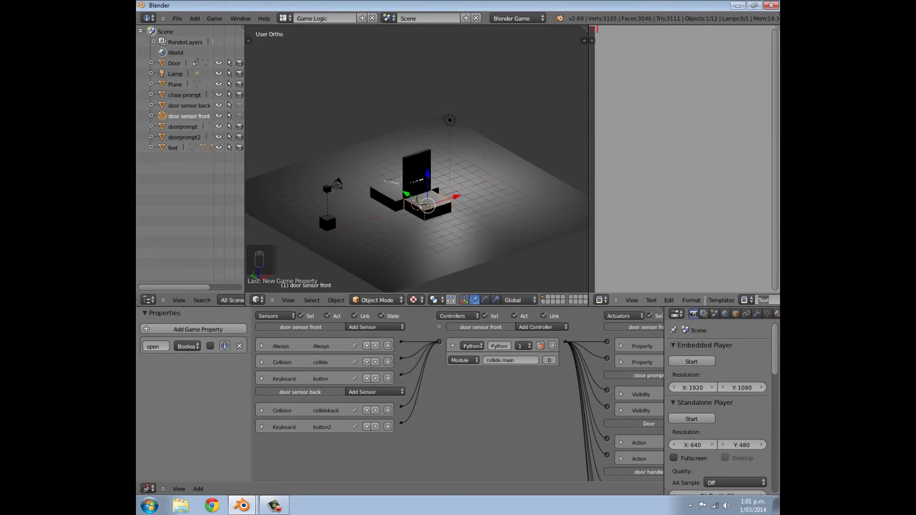
click(657, 144)
key(ctrl+v)
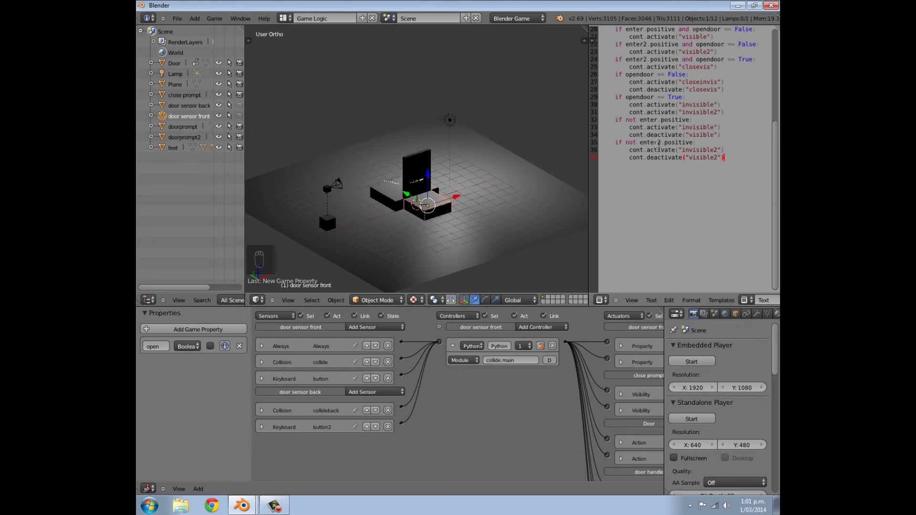
scroll(661, 186, up, 6)
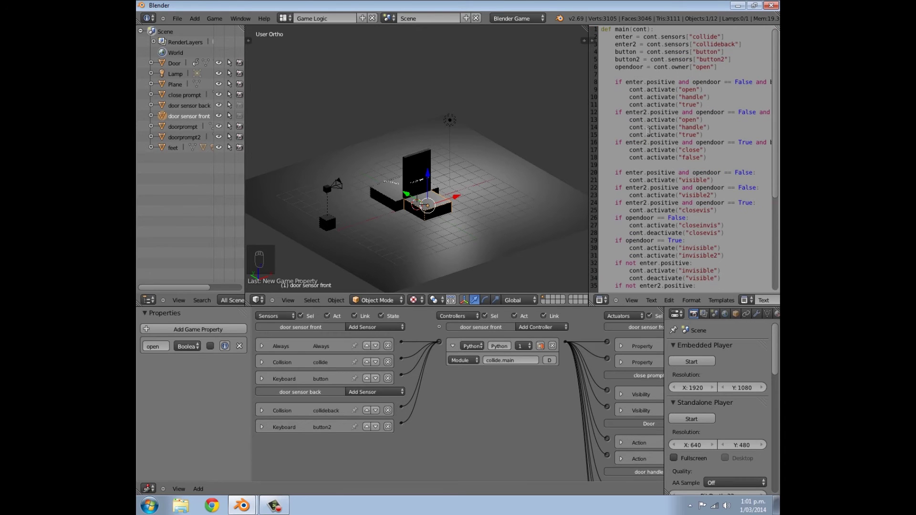
Rename the pasted script's text block to collide.py and collapse the front sensor's Python controller
scroll(703, 128, down, 6)
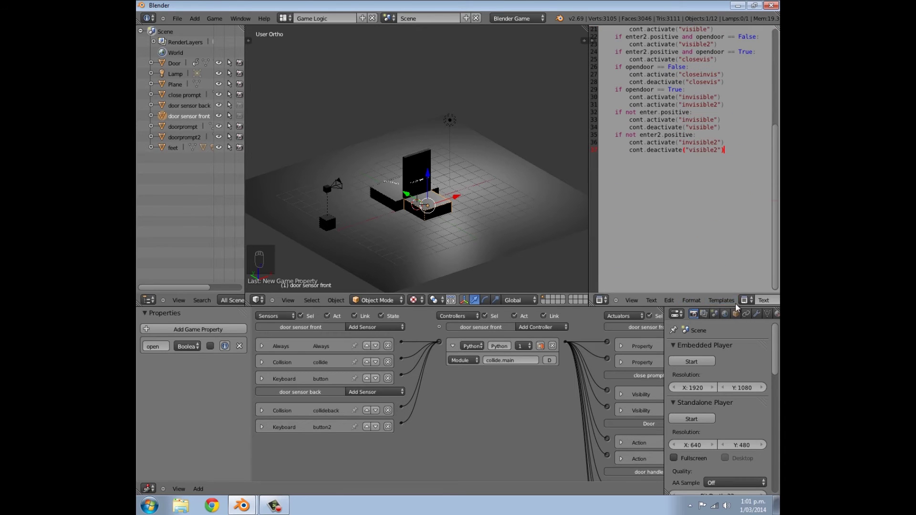
scroll(734, 301, right, 3)
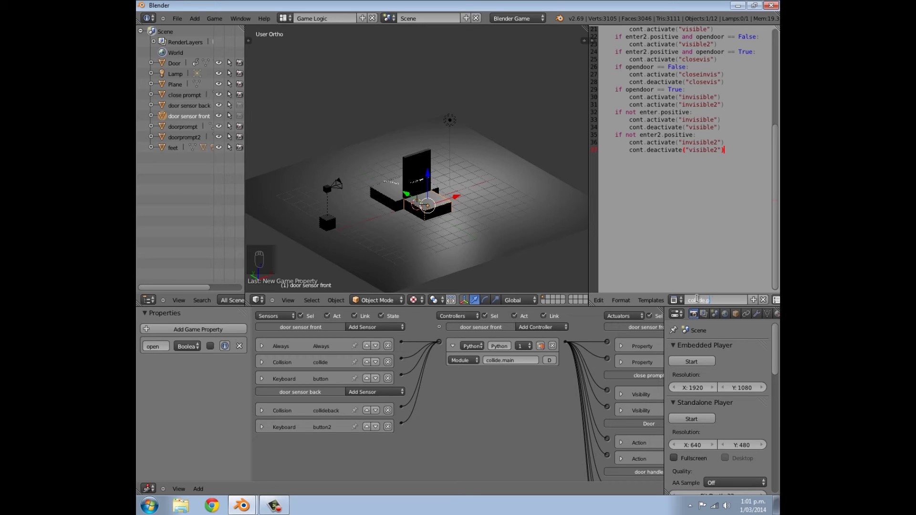
key(Return)
scroll(666, 157, up, 5)
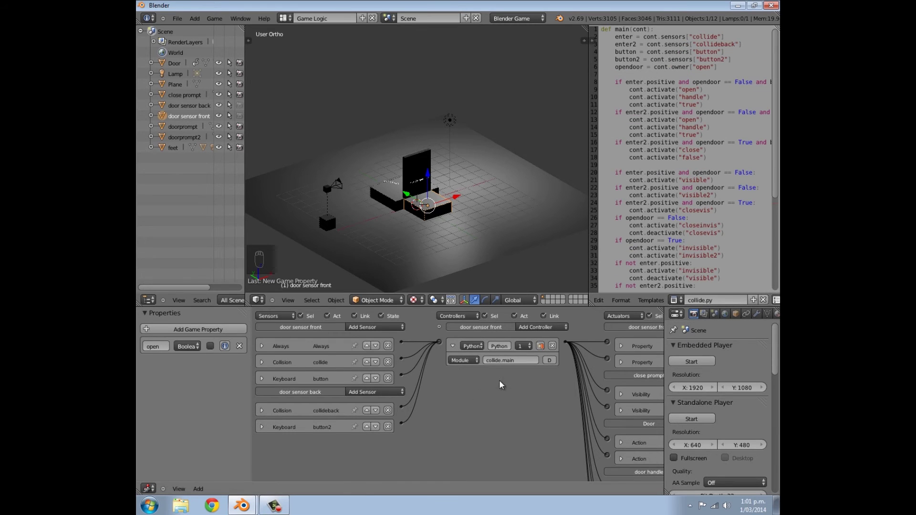
scroll(501, 380, up, 1)
click(453, 347)
scroll(451, 192, up, 2)
Test-run the game from the camera view, opening the door with E and closing it with F, and exit the game
key(KP_0)
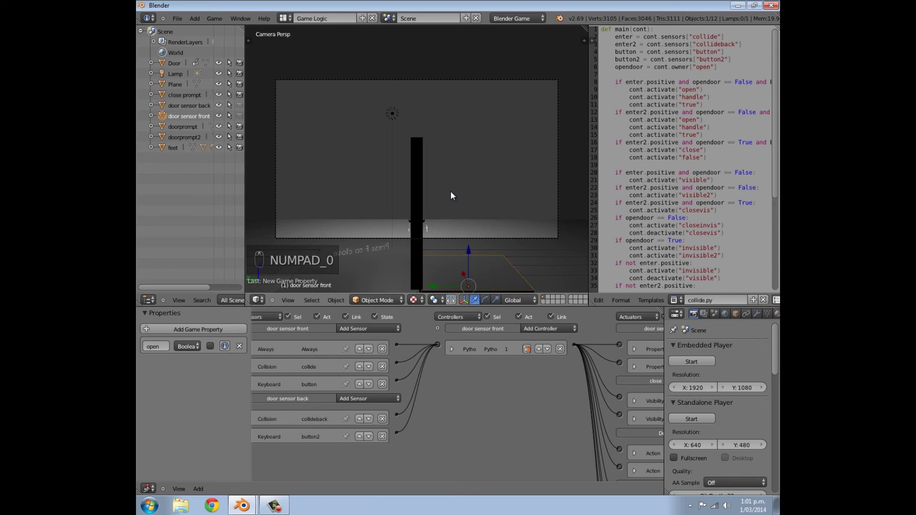
key(p)
key(Right)
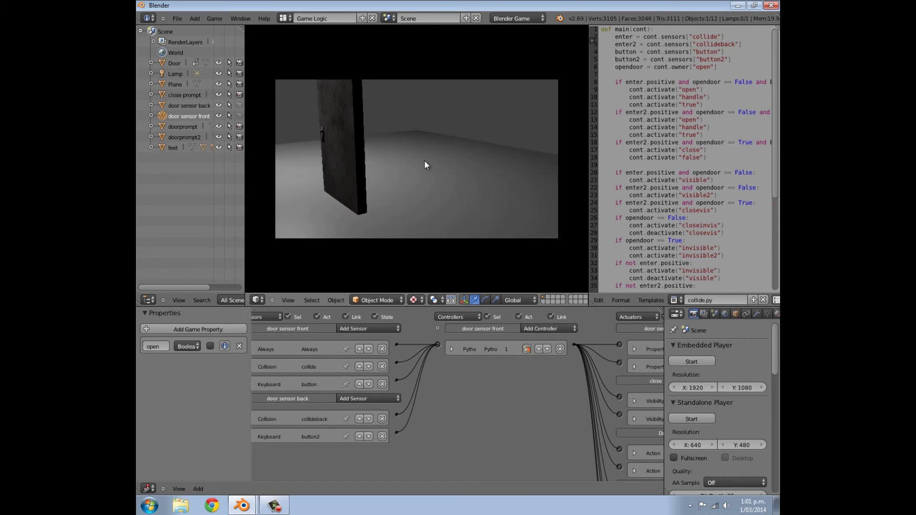
key(w)
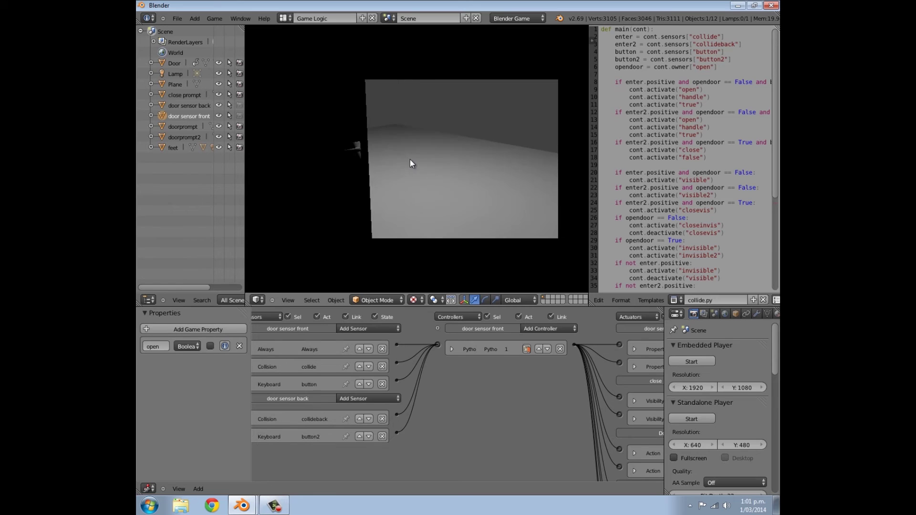
key(e)
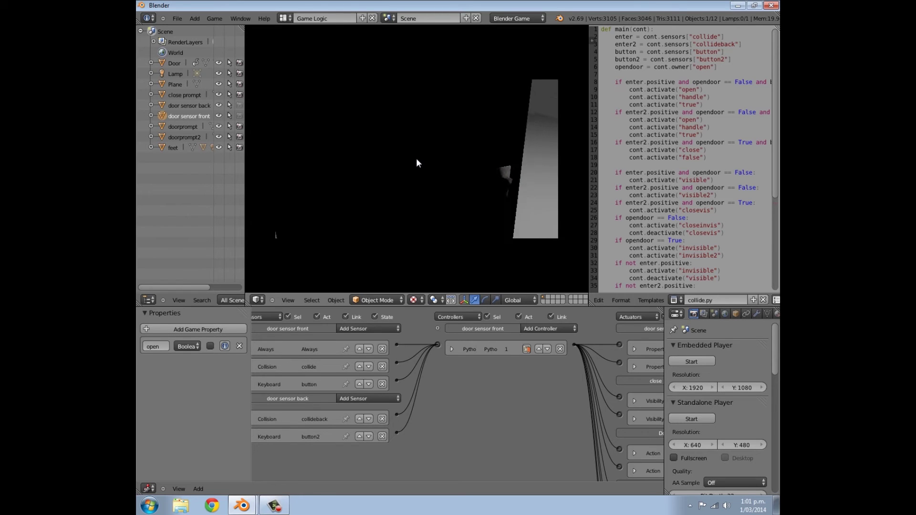
key(w)
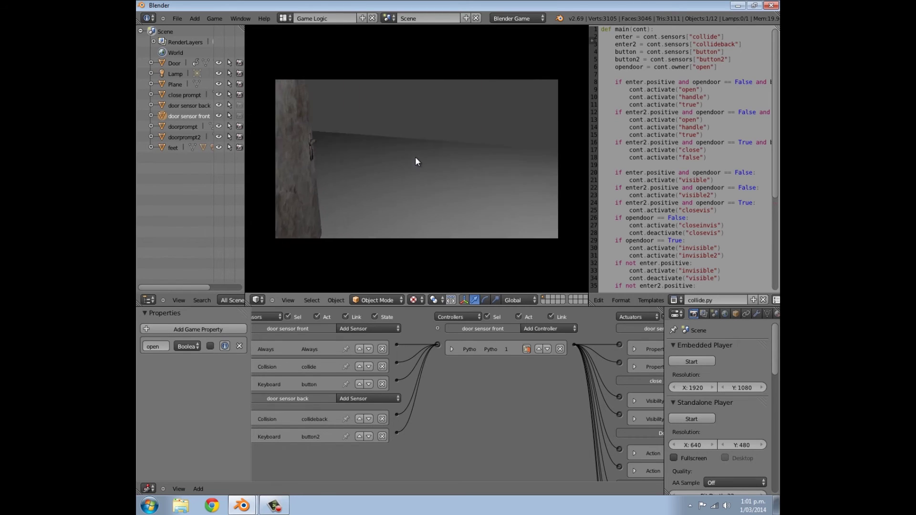
key(f)
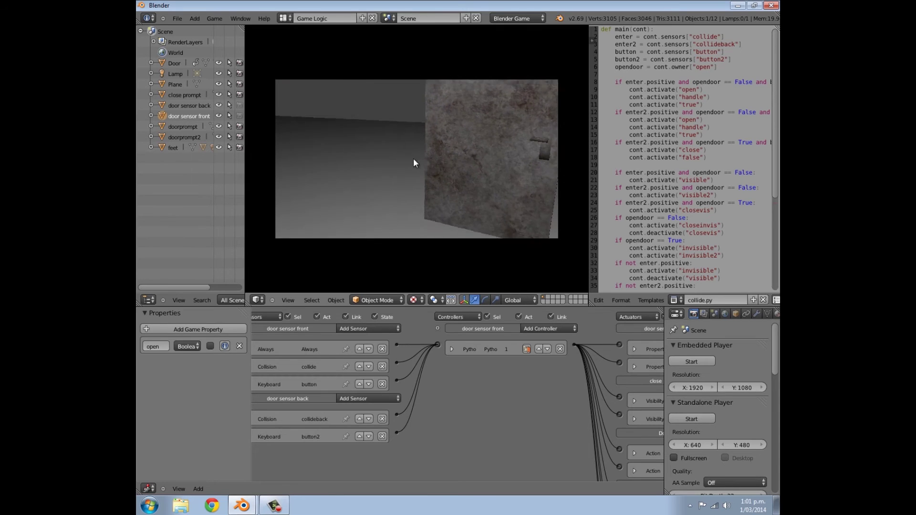
key(Escape)
In top view, duplicate all the door, prompt and sensor objects and place the copy near the ground plane's +X, +Y corner
key(KP_7)
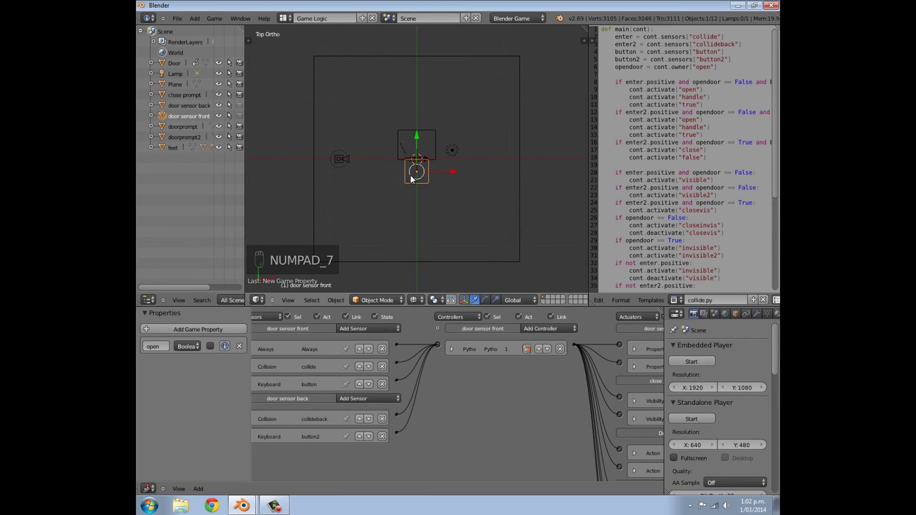
key(b)
right_click(386, 83)
scroll(388, 93, down, 6)
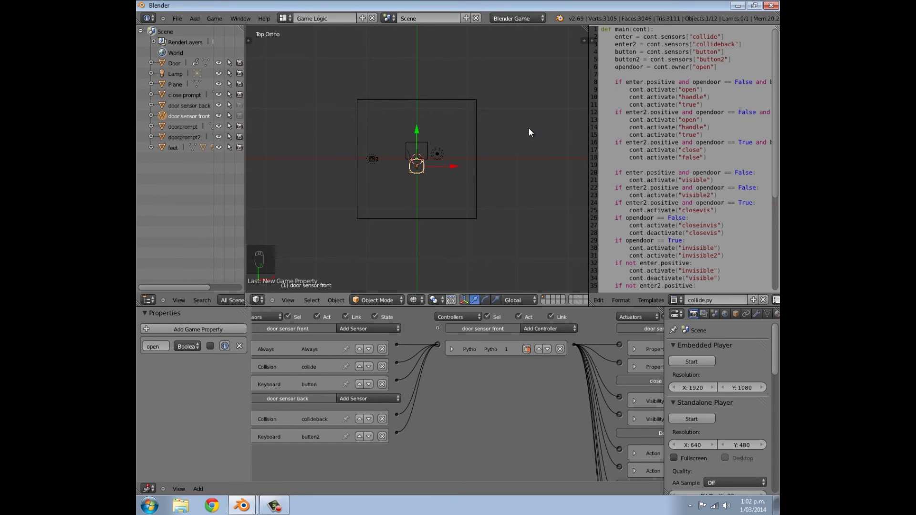
scroll(424, 162, up, 5)
key(b)
drag(392, 93, 440, 206)
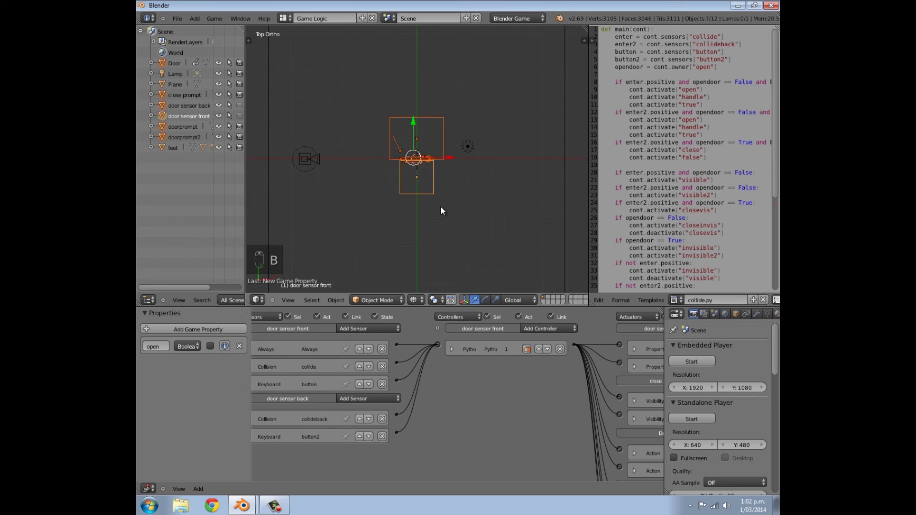
scroll(426, 165, up, 1)
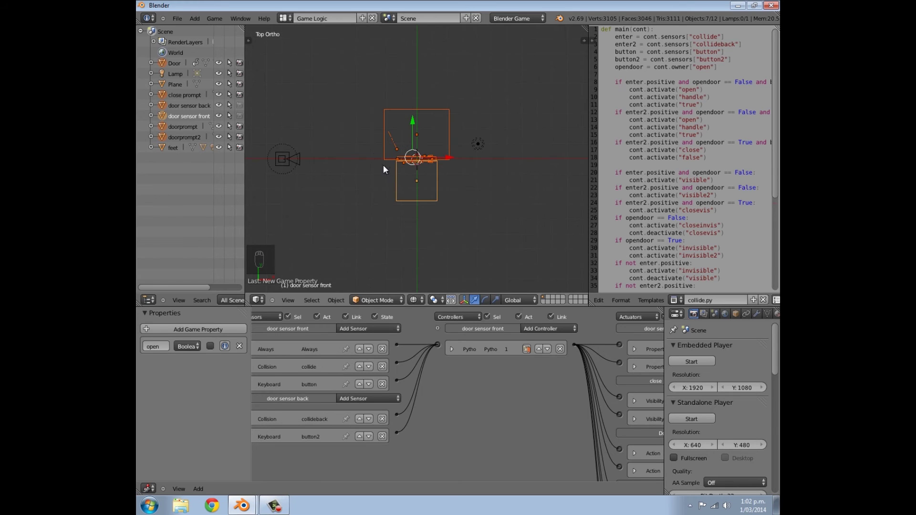
scroll(438, 180, down, 5)
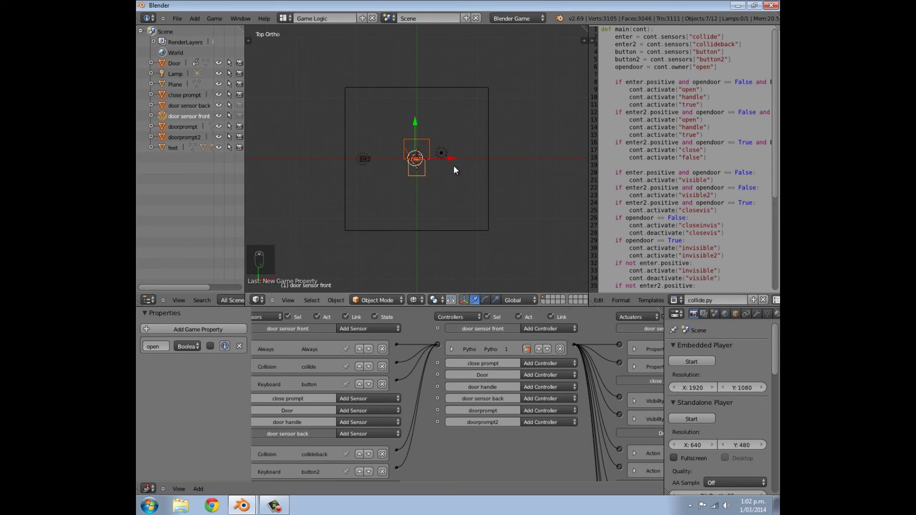
key(shift+d)
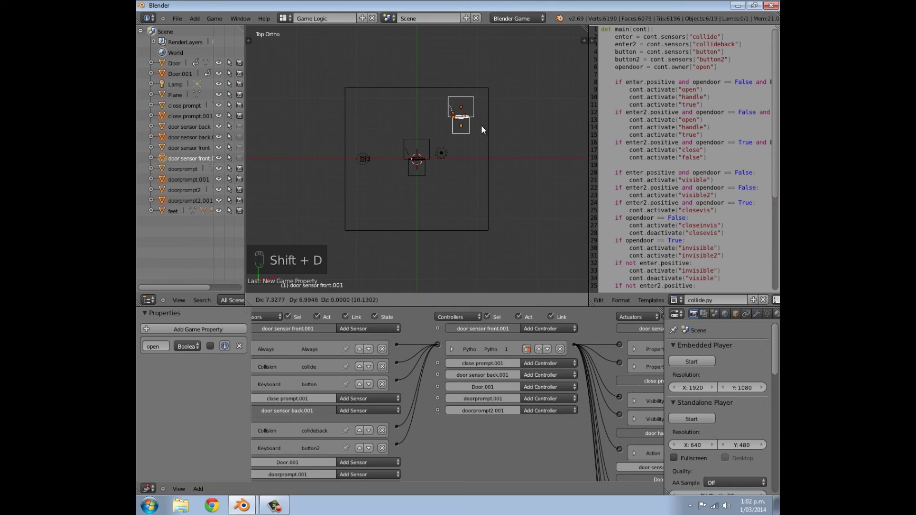
click(480, 124)
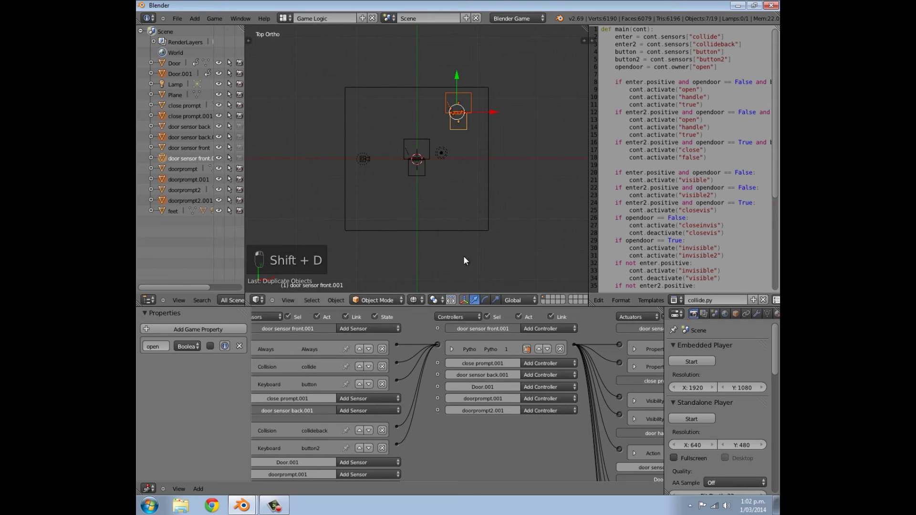
Rotate the duplicated door set 90 degrees in top view and deselect everything
scroll(458, 170, up, 3)
shift+middle_drag(458, 172, 400, 213)
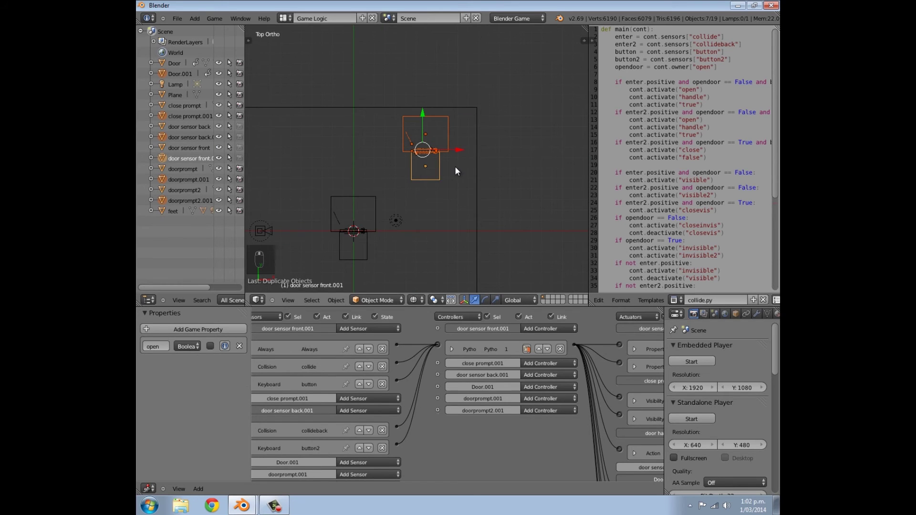
key(r)
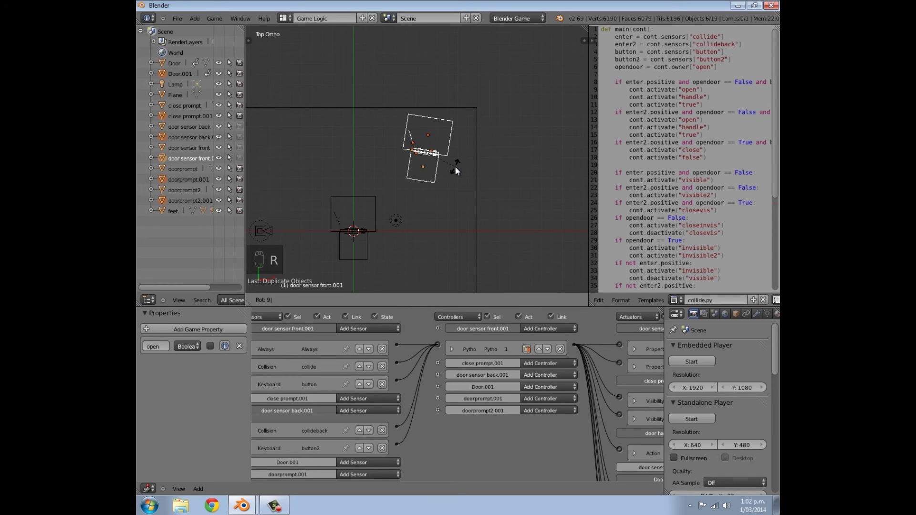
click(456, 171)
key(a)
Switch the viewport shading to textured, then test-run the game, walking up to a door and opening it with E, and exit
mouse_move(454, 162)
middle_down()
mouse_move(389, 223)
mouse_move(429, 188)
middle_up()
key(alt+z)
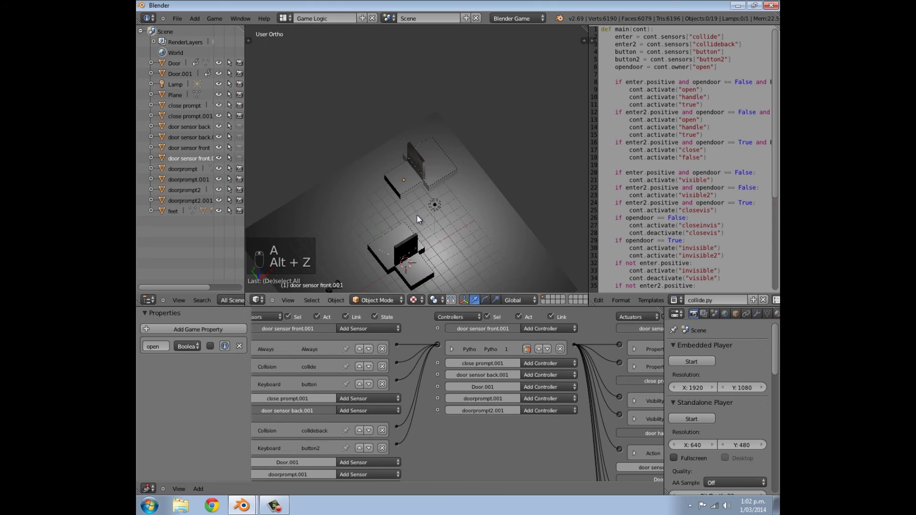
key(p)
key(w)
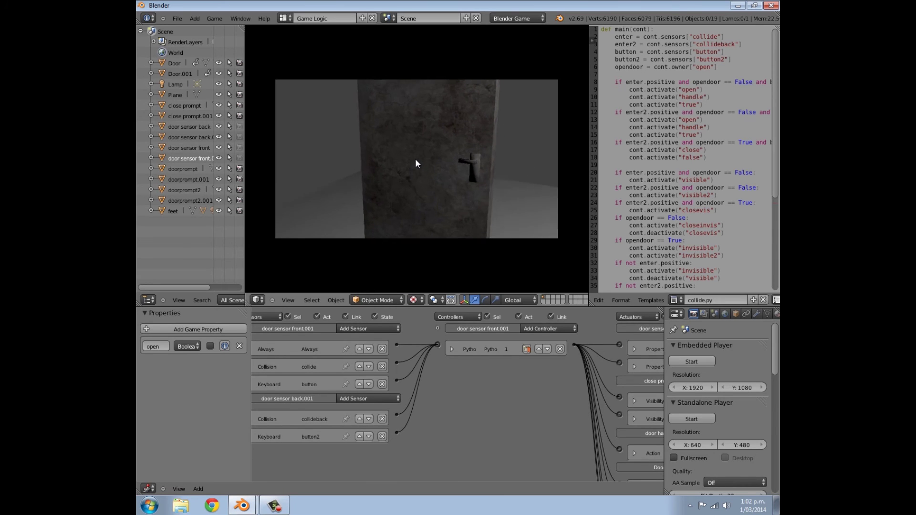
key(e)
key(w)
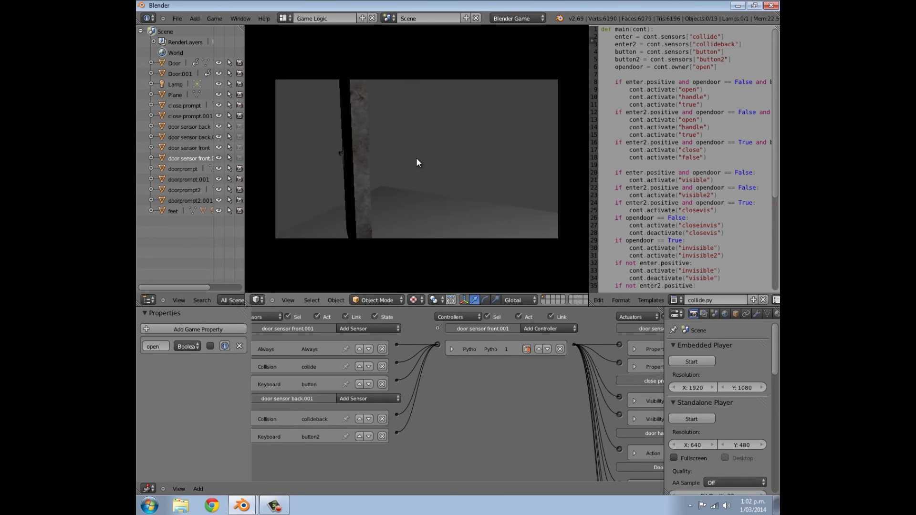
key(w)
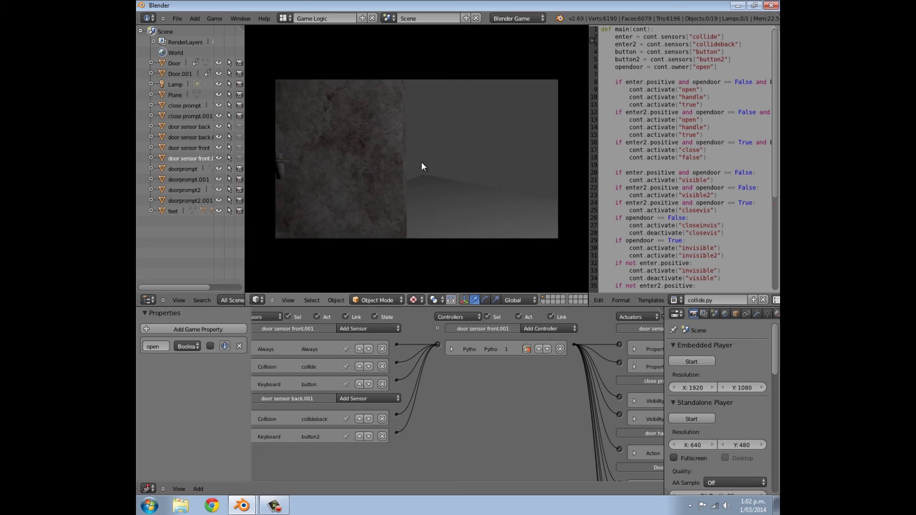
key(Escape)
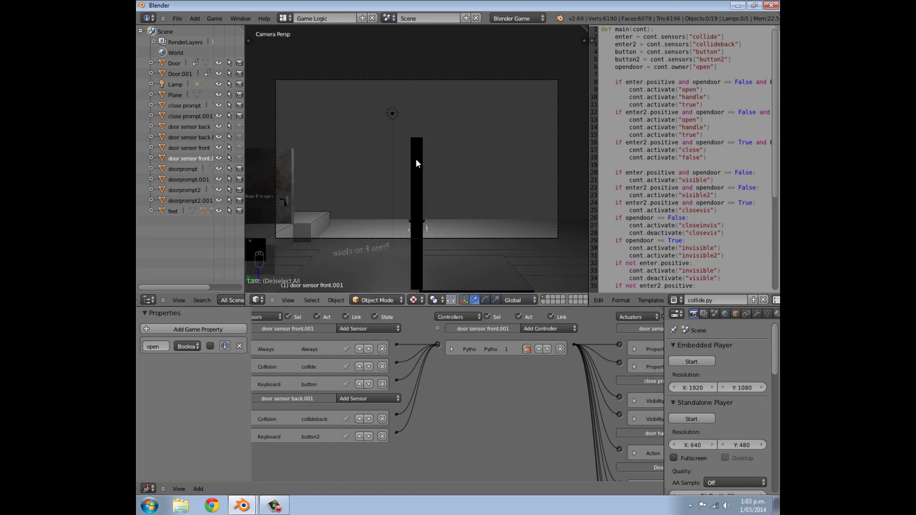
Select the duplicated door near the ground plane's corner in top view
middle_drag(416, 158, 378, 196)
scroll(378, 196, down, 6)
key(KP_7)
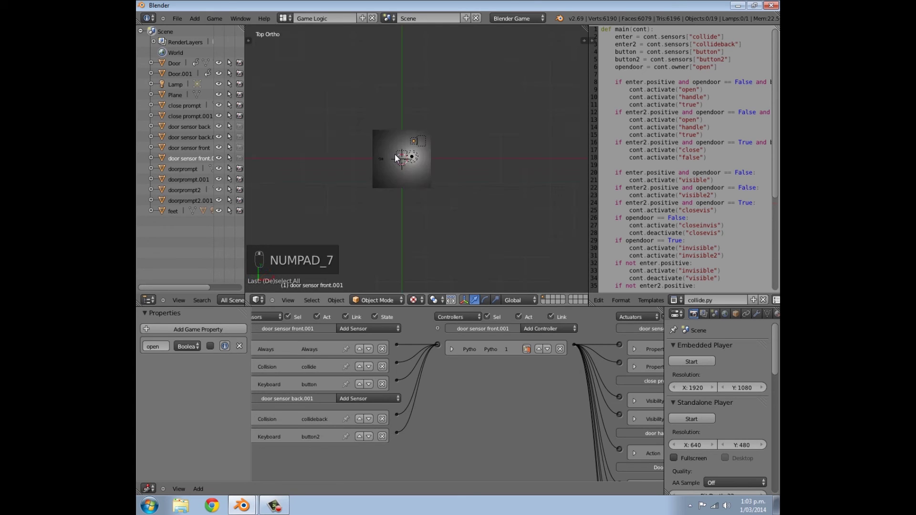
scroll(396, 143, up, 10)
shift+middle_drag(409, 112, 455, 181)
scroll(420, 210, up, 5)
right_click(426, 201)
scroll(426, 201, down, 9)
scroll(453, 182, up, 5)
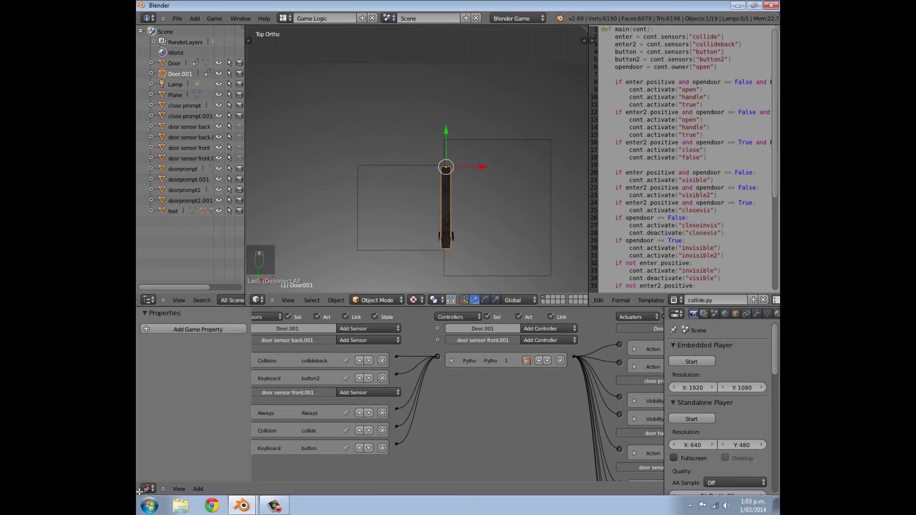
Split the Logic Editor area, turn the lower part into a Timeline and go to frame 0
drag(139, 492, 143, 433)
click(149, 488)
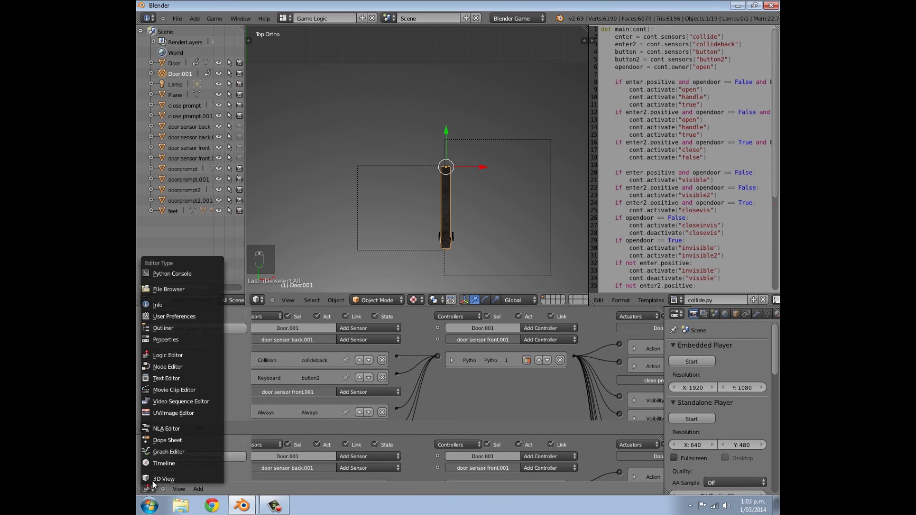
click(156, 463)
click(138, 439)
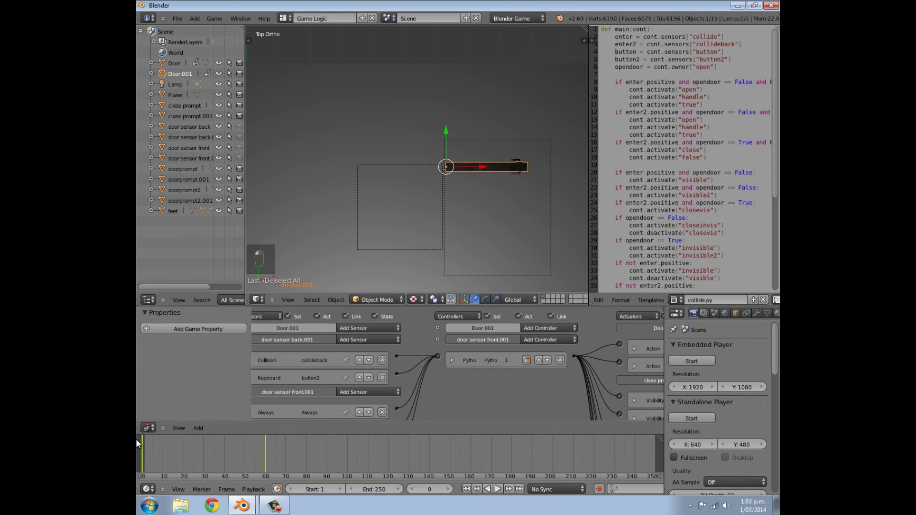
Rotate the duplicated door about 90 degrees clockwise to its closed position and insert a Rotation keyframe at frame 0
scroll(446, 195, down, 7)
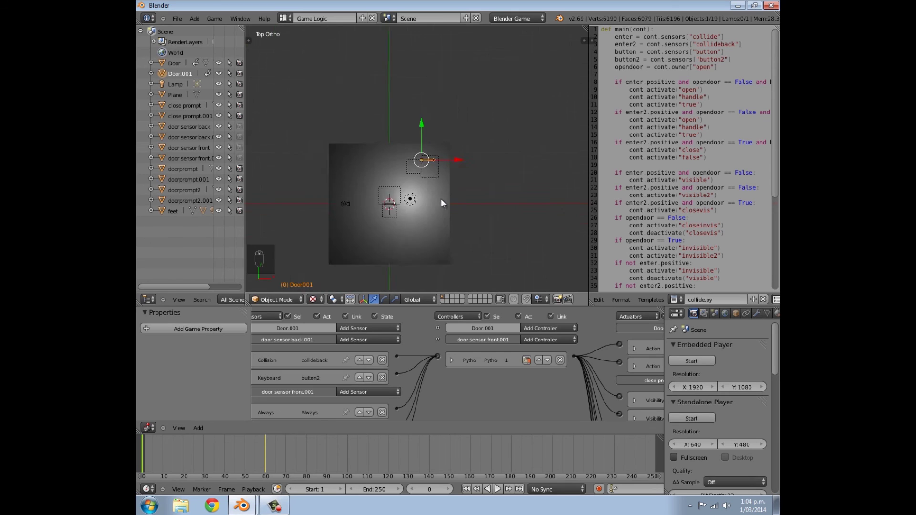
scroll(445, 195, up, 6)
scroll(445, 187, up, 4)
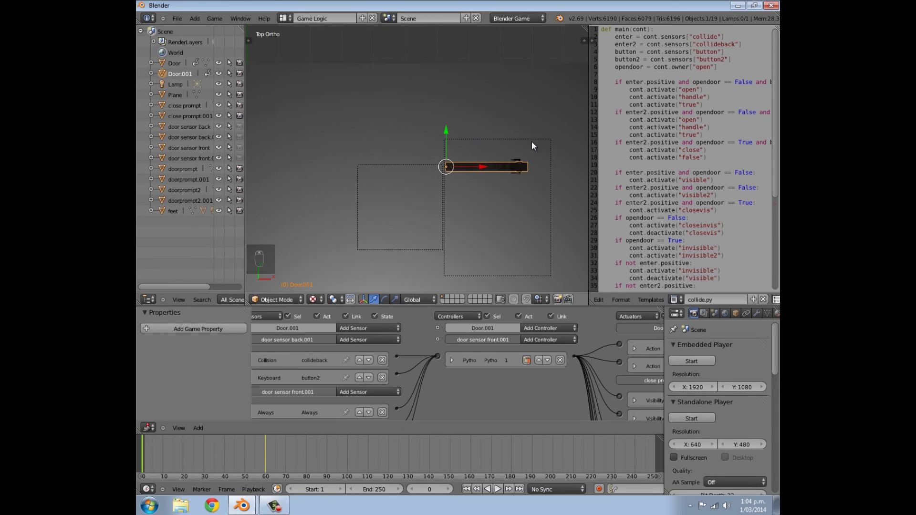
key(r)
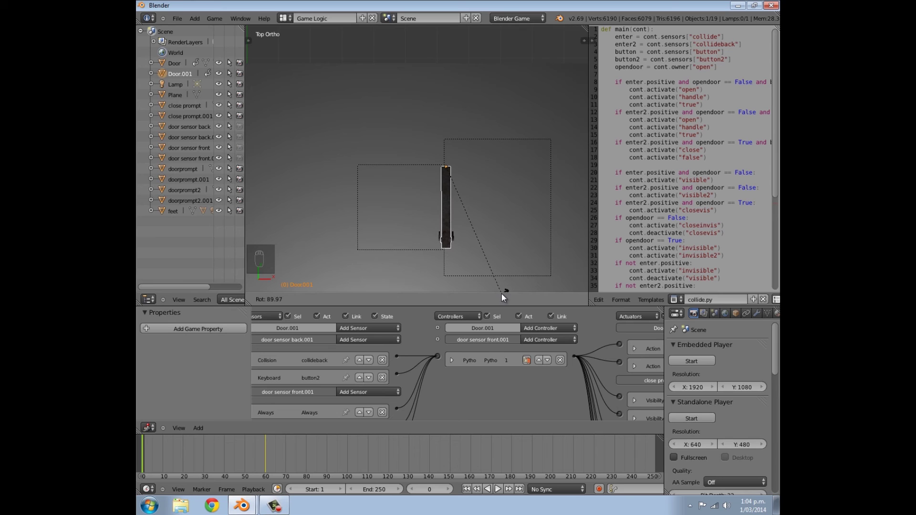
click(500, 293)
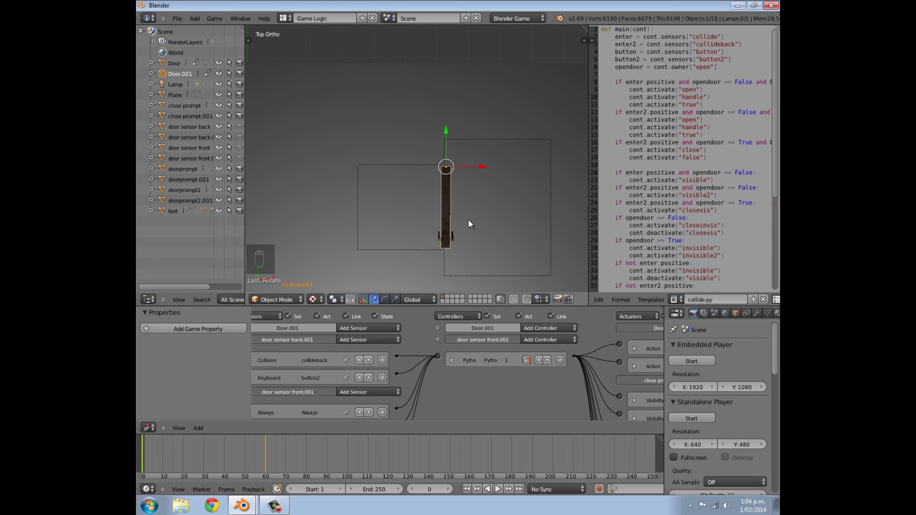
scroll(468, 219, down, 5)
key(i)
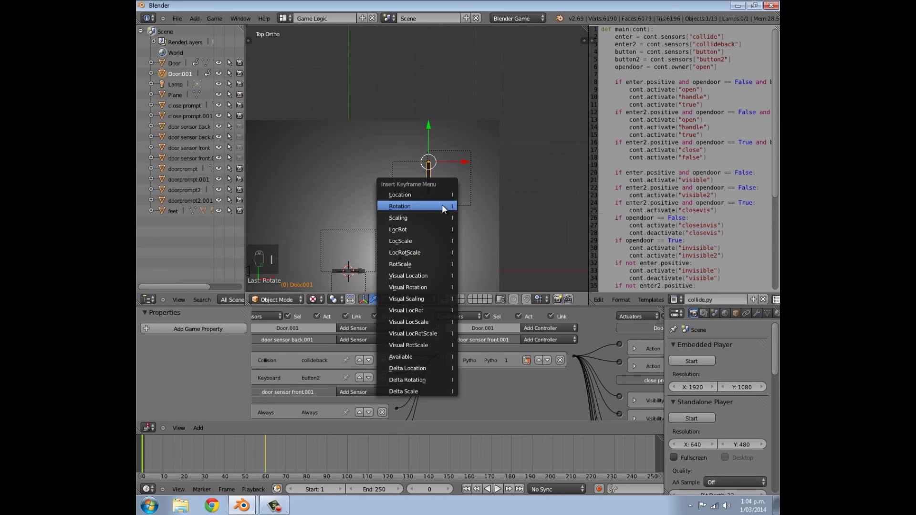
click(442, 205)
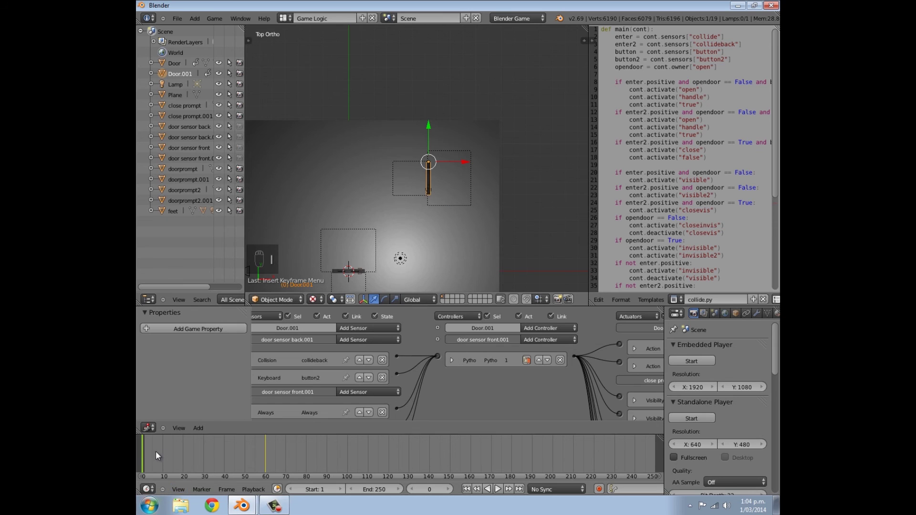
At frame 60, rotate the duplicated door about 80 degrees clockwise to its open position and insert a Rotation keyframe
drag(155, 451, 266, 436)
scroll(445, 219, up, 4)
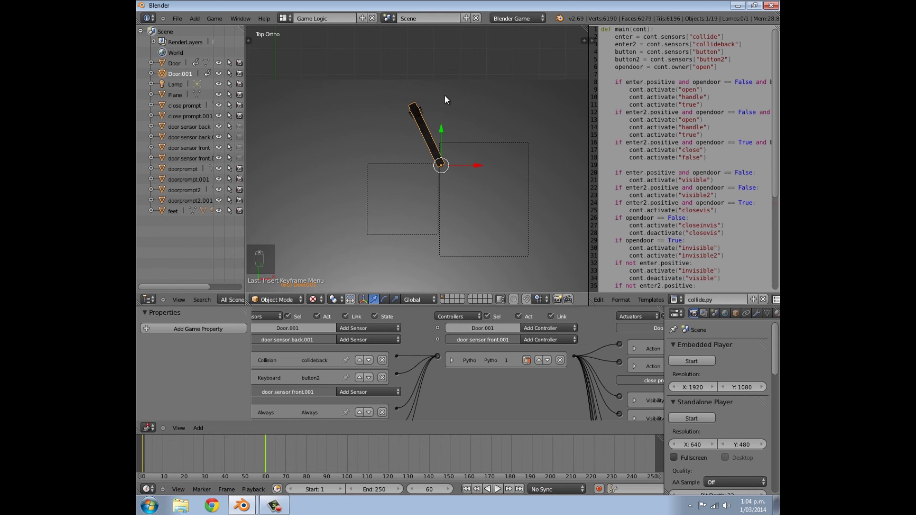
key(r)
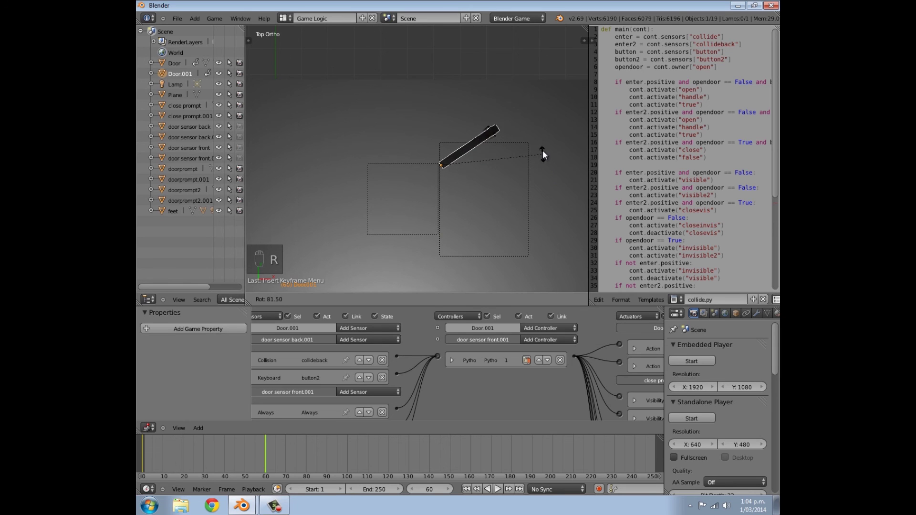
click(551, 149)
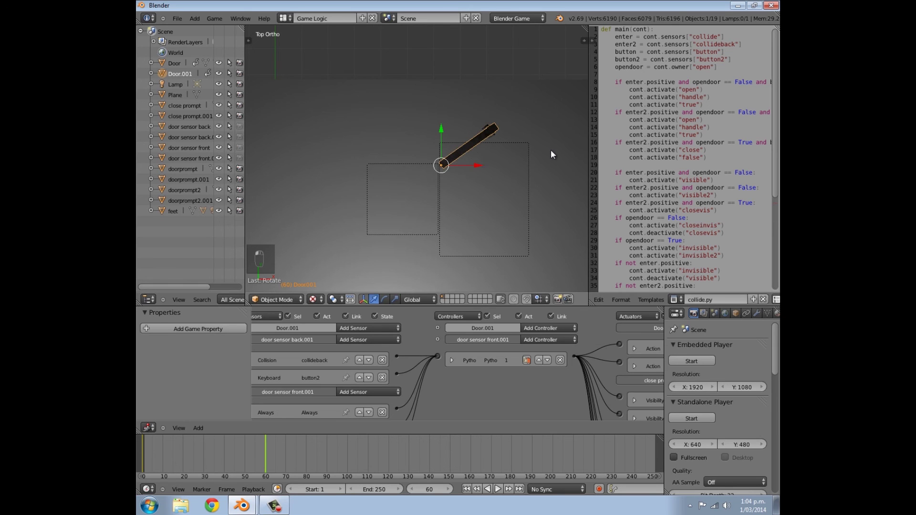
key(i)
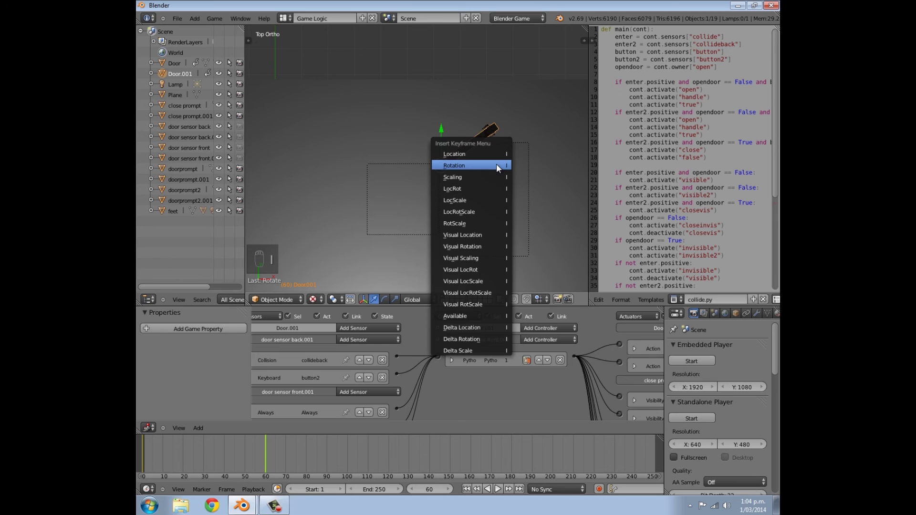
click(495, 168)
Start a brief test run of the game from the camera view and exit it
scroll(258, 448, down, 1)
scroll(366, 193, down, 6)
middle_drag(359, 194, 340, 178)
scroll(561, 345, down, 3)
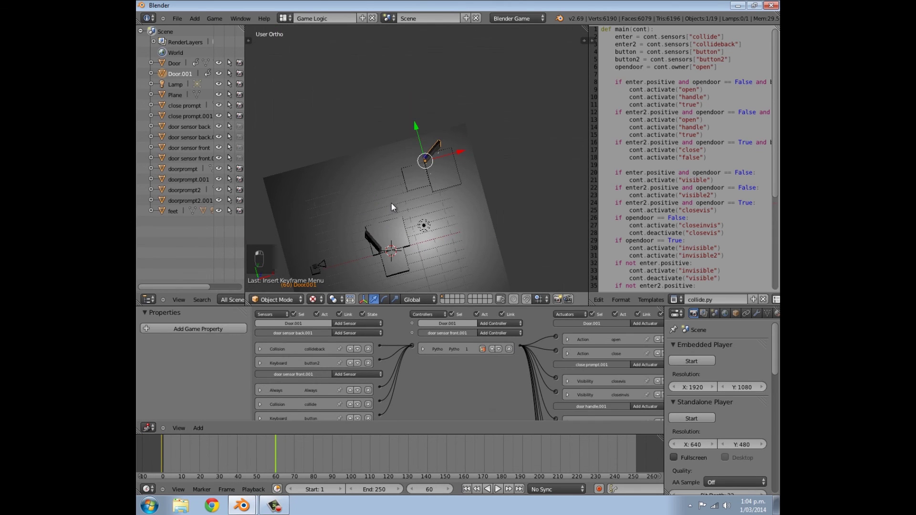
key(KP_0)
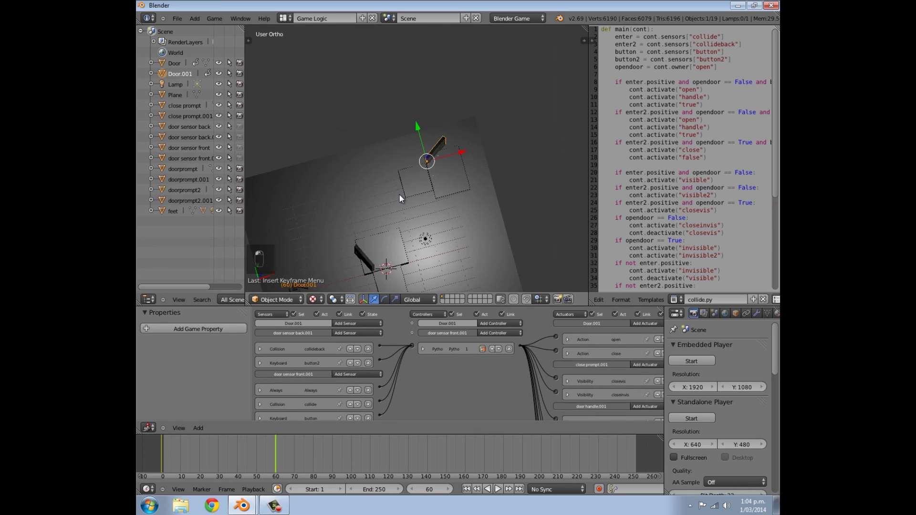
key(p)
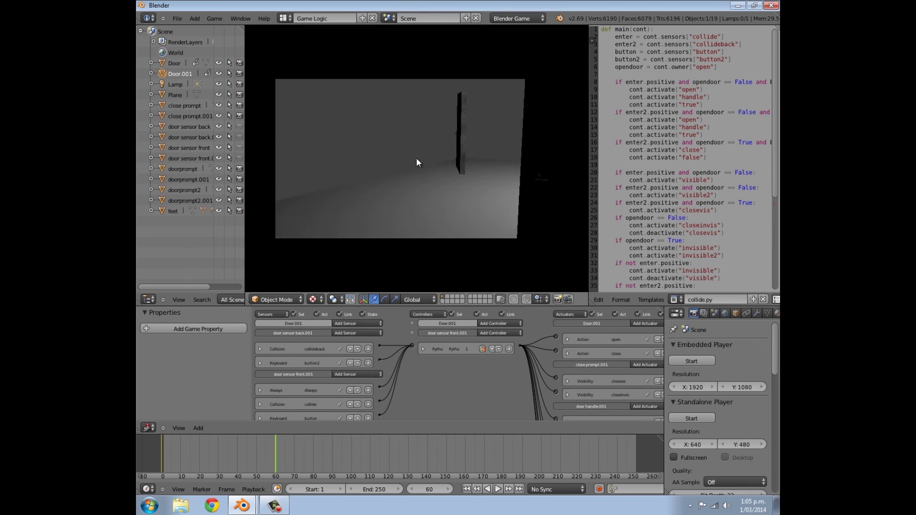
key(Escape)
Return to frame 0 and test-run the game, walking up to a door and opening it with E, and exit
click(162, 453)
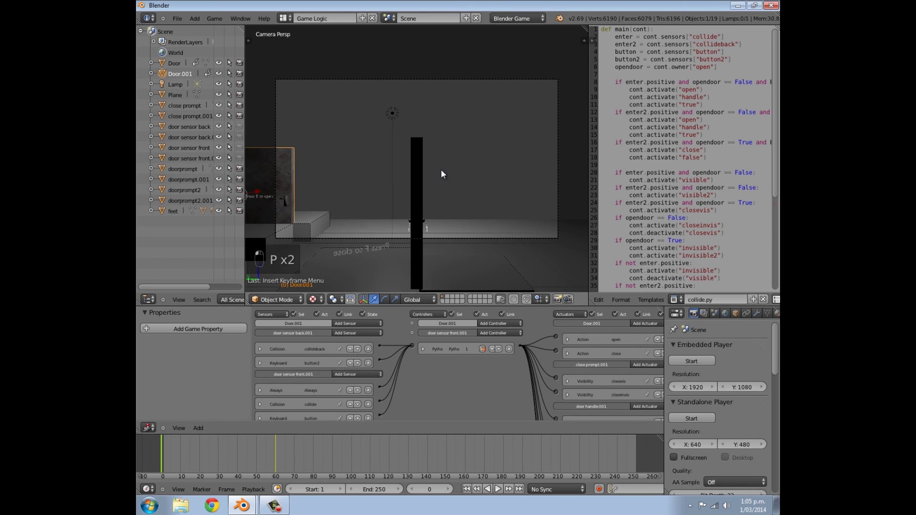
key(p)
key(w)
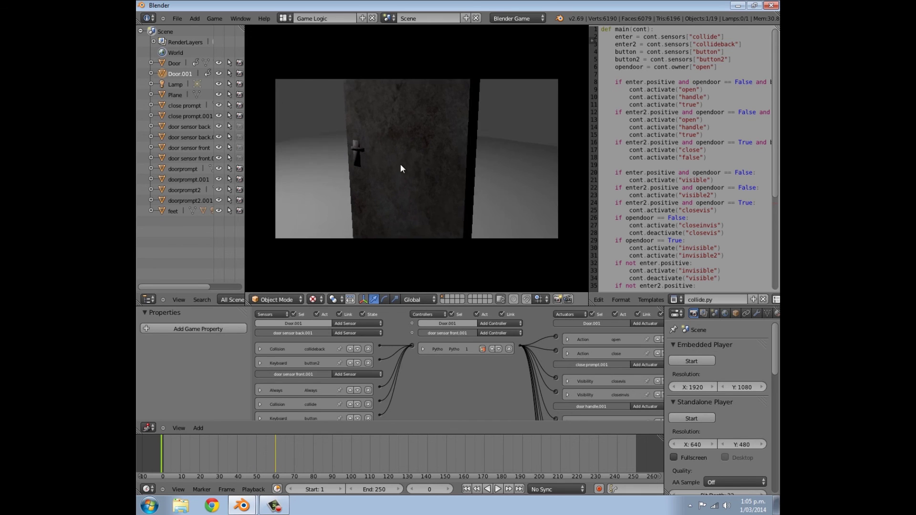
key(s)
key(w)
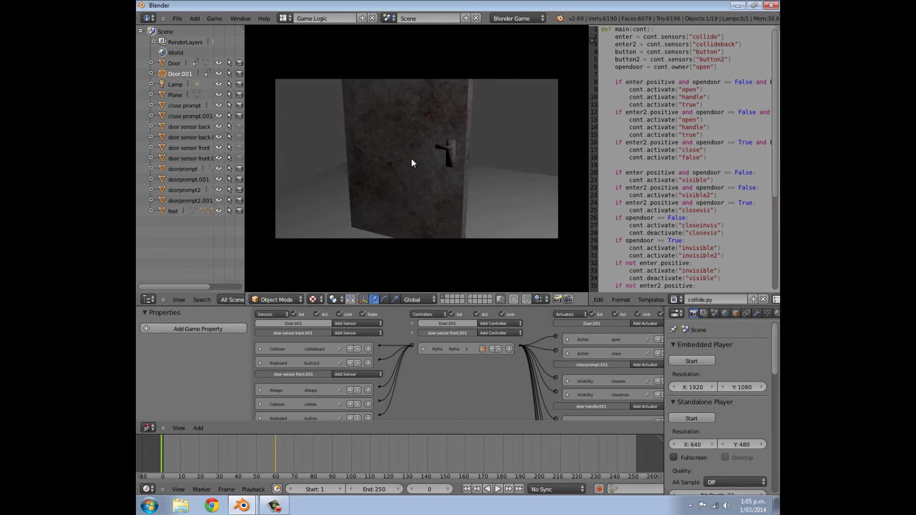
key(e)
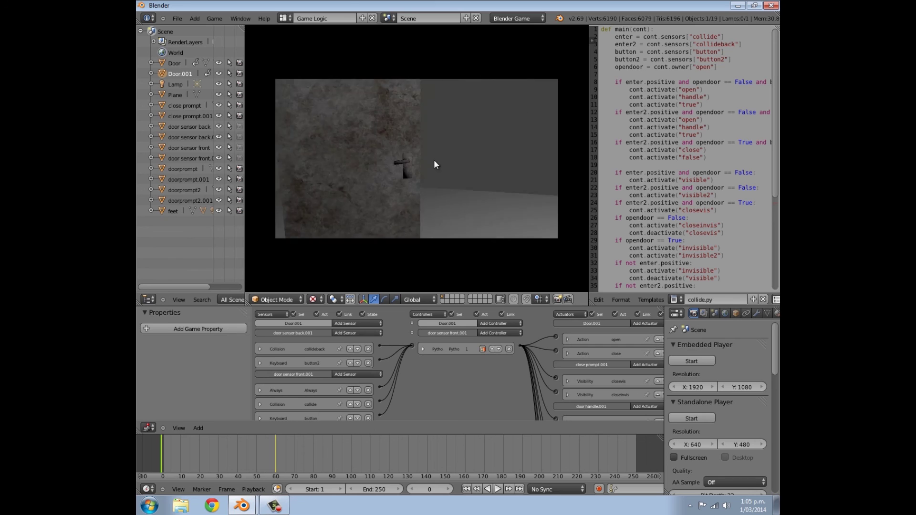
key(w)
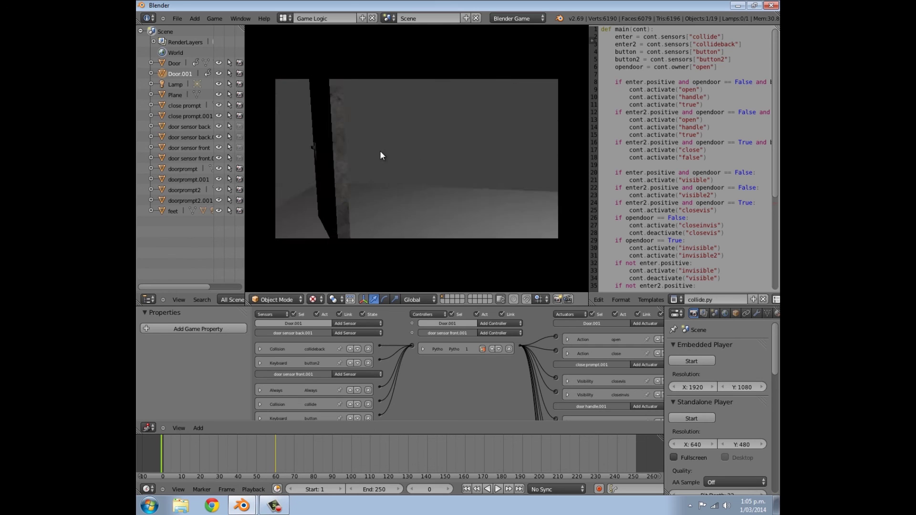
key(Escape)
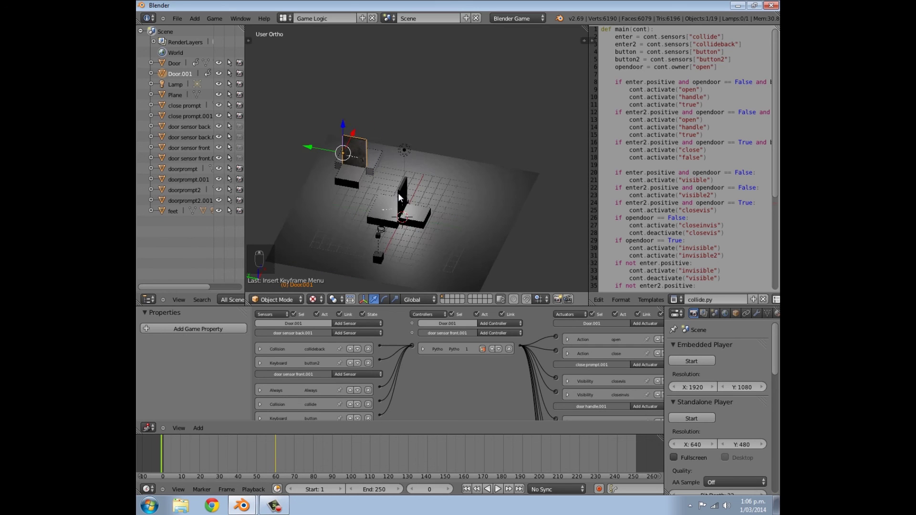
middle_drag(398, 193, 324, 276)
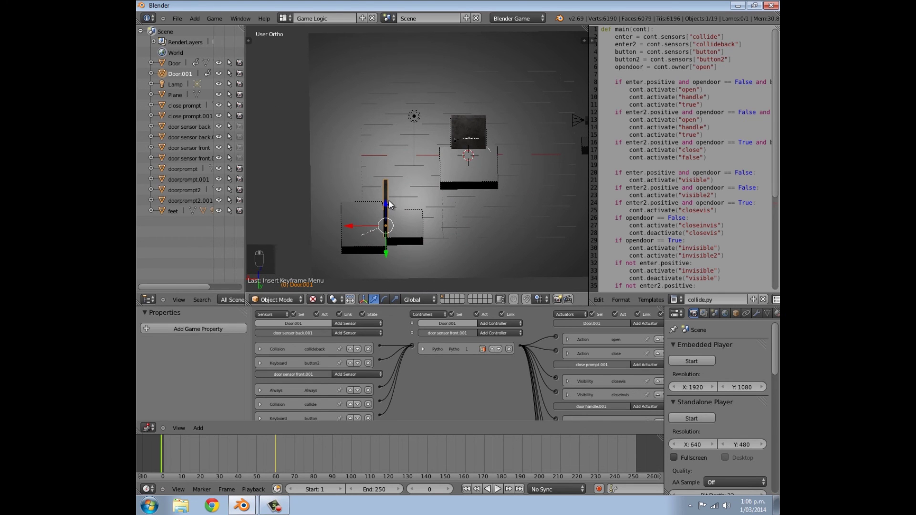
middle_drag(389, 200, 483, 241)
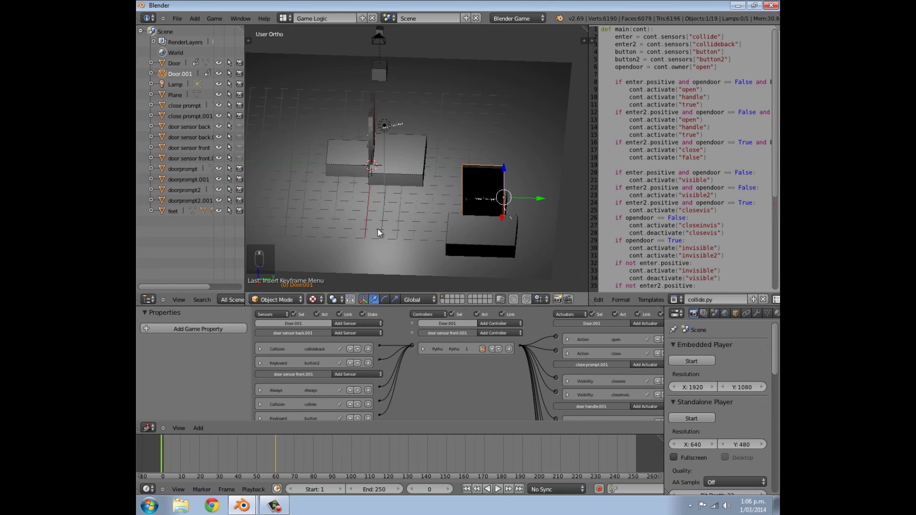
scroll(440, 225, down, 4)
scroll(439, 224, up, 5)
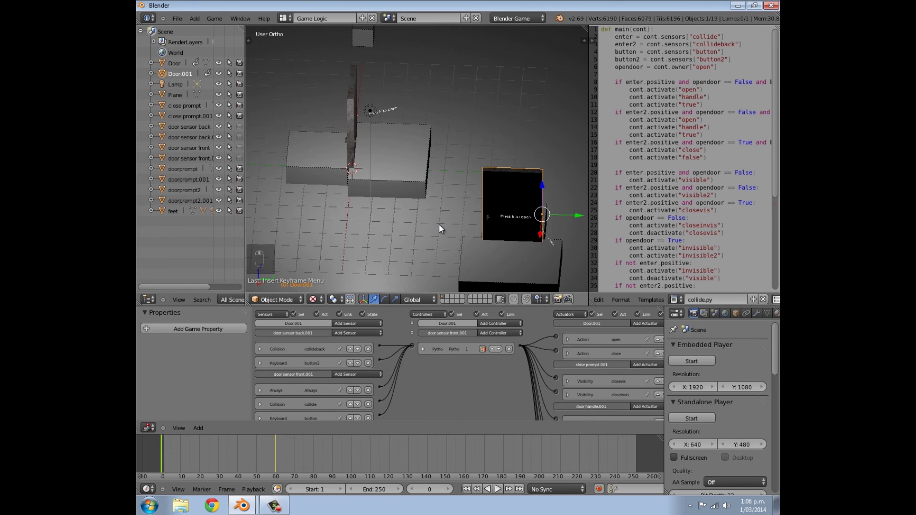
middle_drag(439, 224, 437, 190)
scroll(437, 190, down, 2)
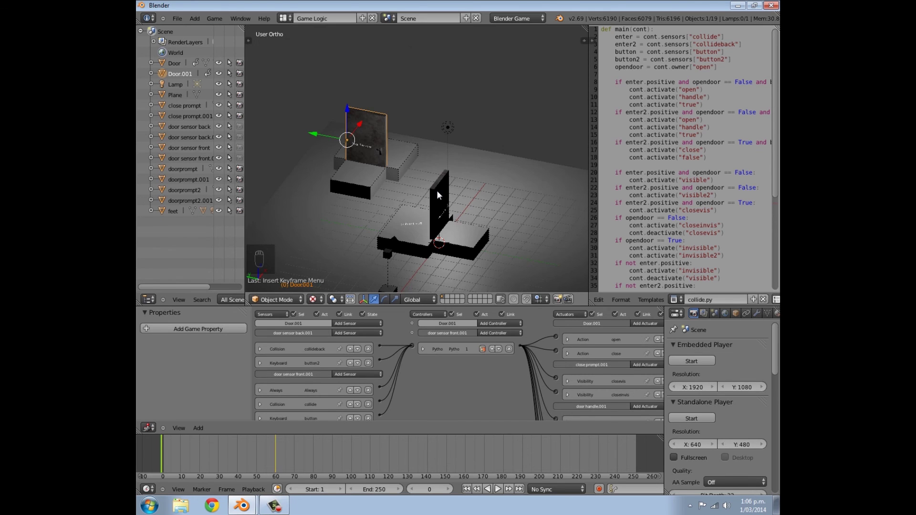